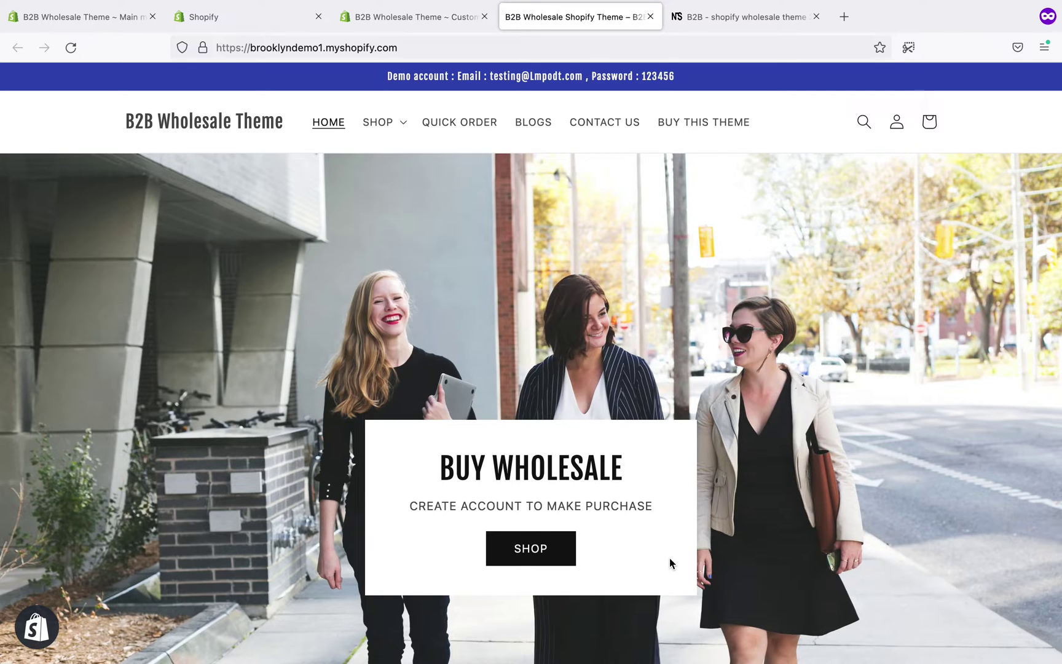
- Scroll to Featured products and open the Backpack product, whose price is hidden until login
{"action": "scroll", "coordinate": [669, 557], "scroll_direction": "down", "scroll_amount": 10}
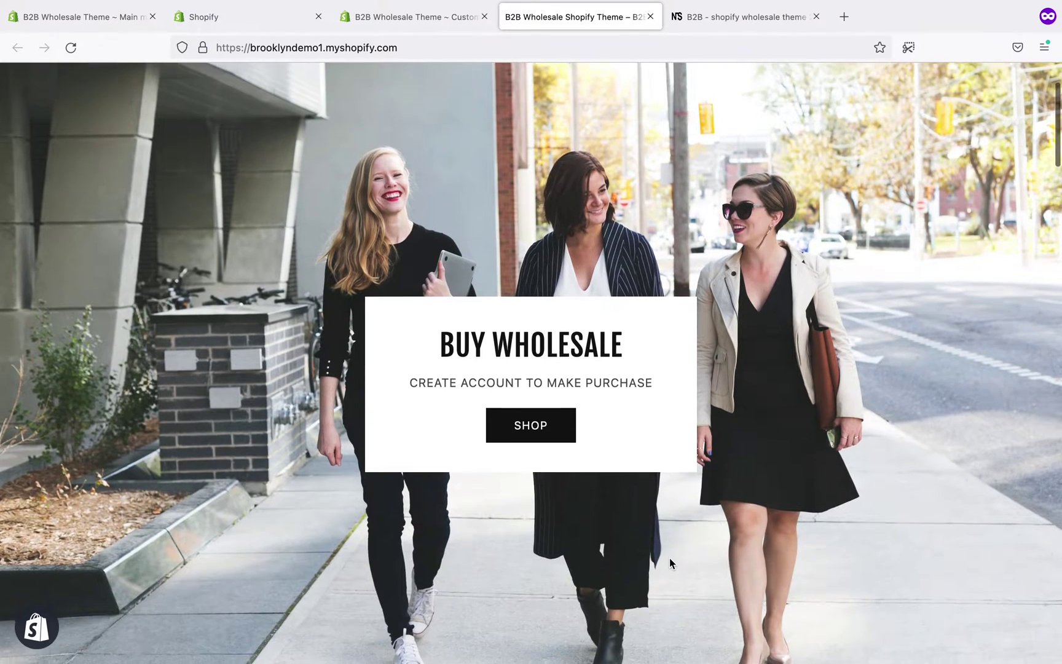
{"action": "scroll", "coordinate": [669, 557], "scroll_direction": "down", "scroll_amount": 8}
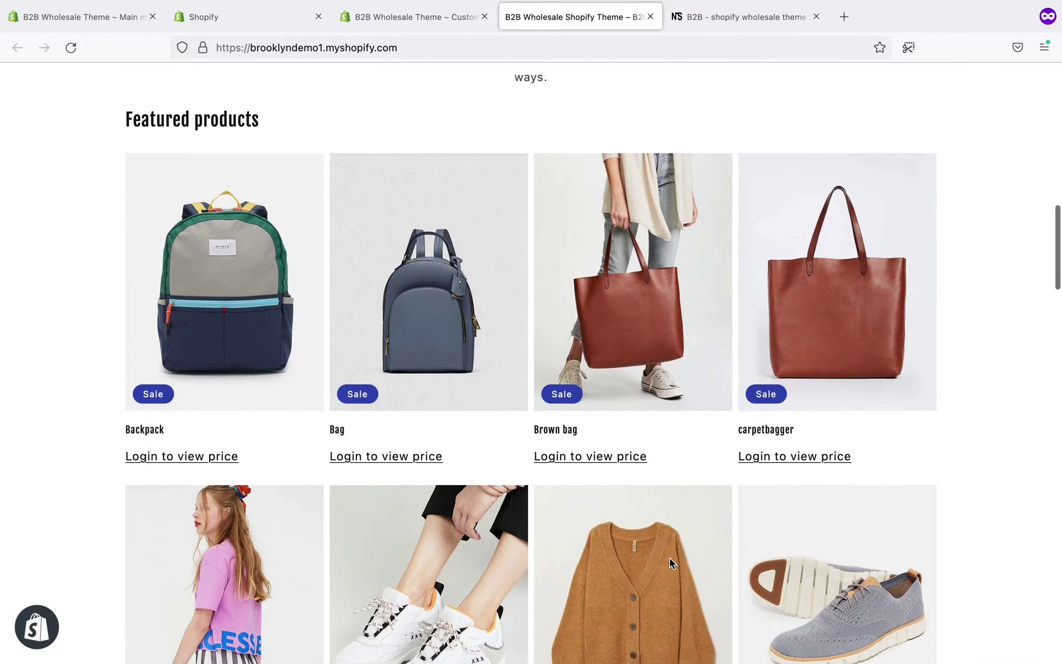
{"action": "scroll", "coordinate": [671, 565], "scroll_direction": "down", "scroll_amount": 1}
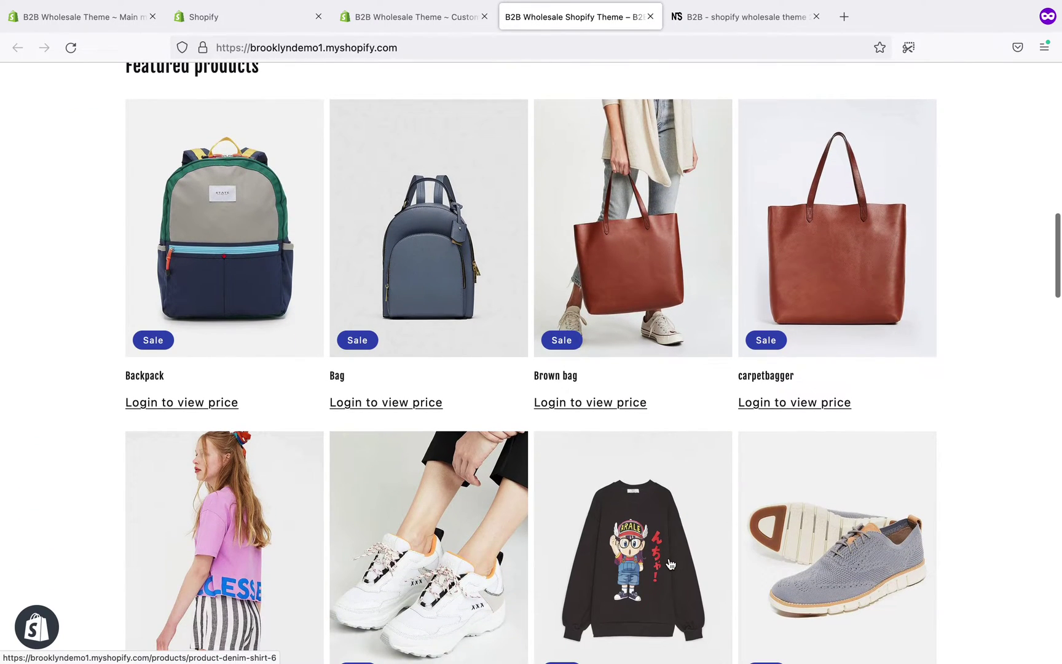
{"action": "scroll", "coordinate": [671, 565], "scroll_direction": "up", "scroll_amount": 1}
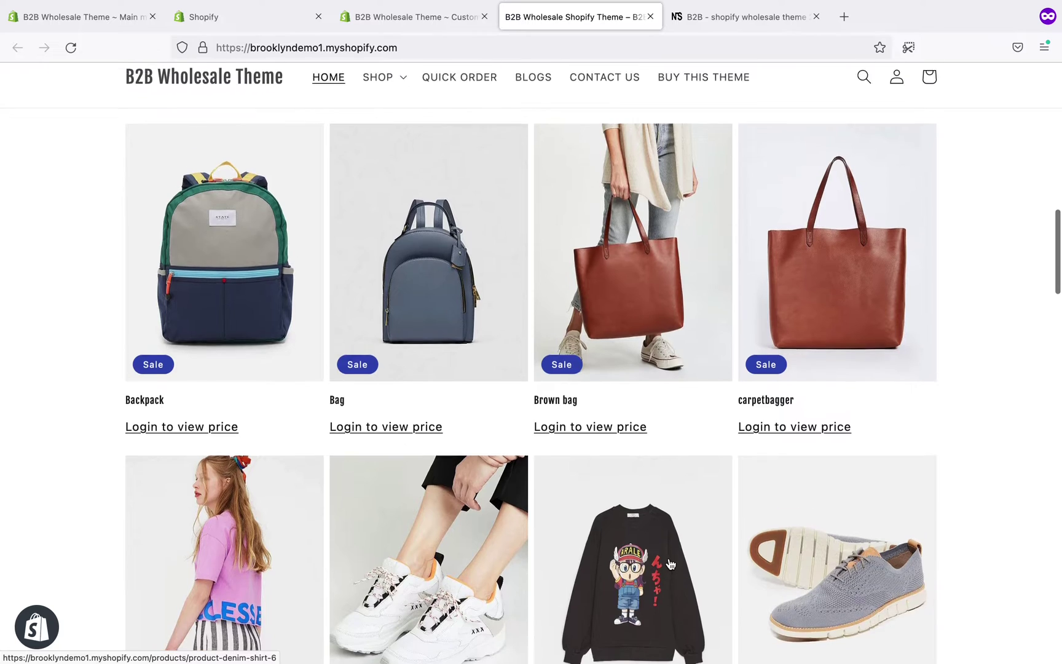
{"action": "left_click", "coordinate": [214, 425]}
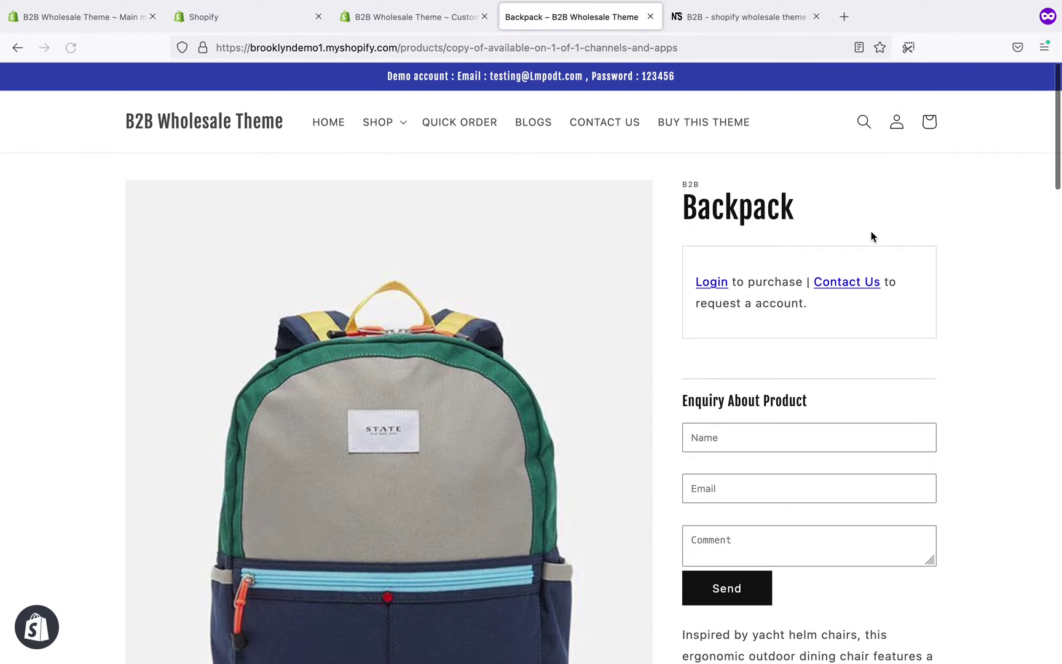
- Try the Backpack enquiry form's Name, Email and Comment fields
{"action": "scroll", "coordinate": [872, 236], "scroll_direction": "down", "scroll_amount": 1}
{"action": "scroll", "coordinate": [871, 234], "scroll_direction": "down", "scroll_amount": 5}
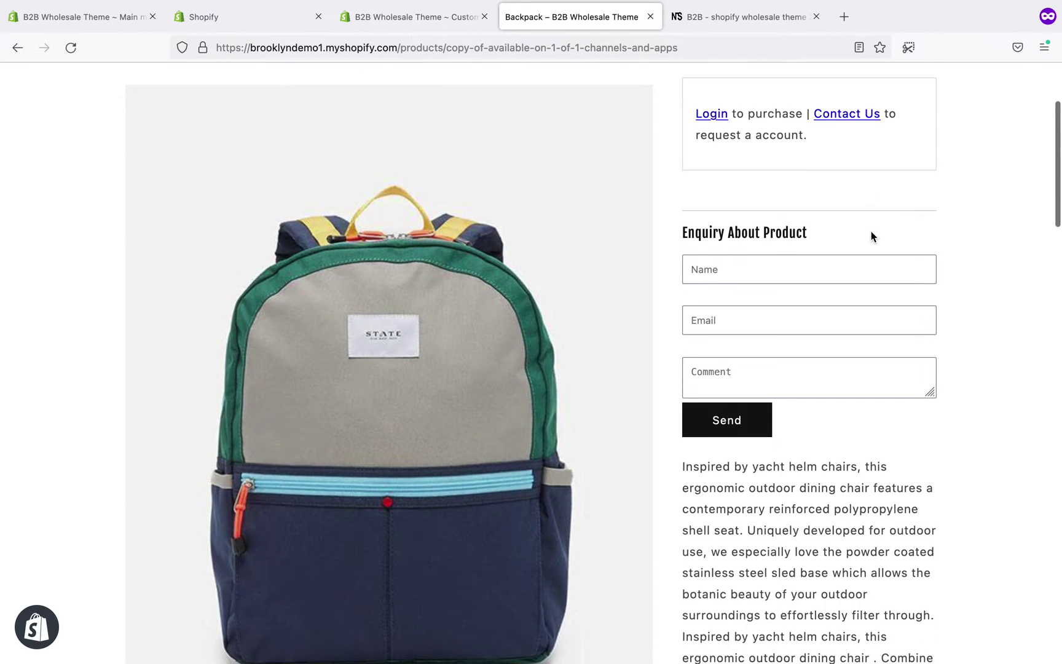
{"action": "scroll", "coordinate": [870, 235], "scroll_direction": "up", "scroll_amount": 6}
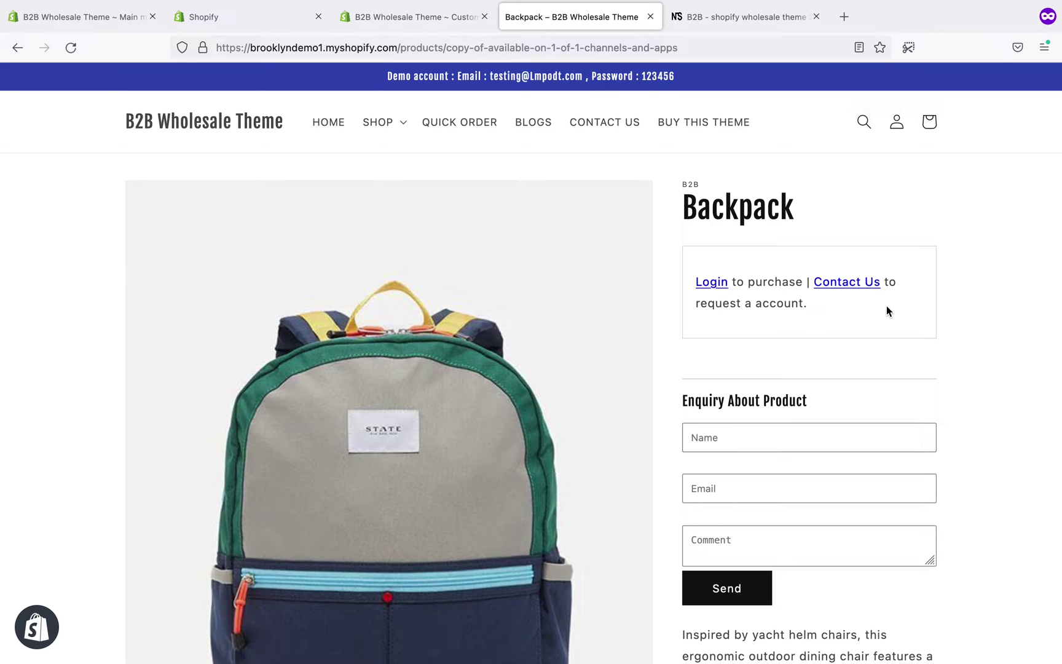
{"action": "scroll", "coordinate": [887, 307], "scroll_direction": "down", "scroll_amount": 1}
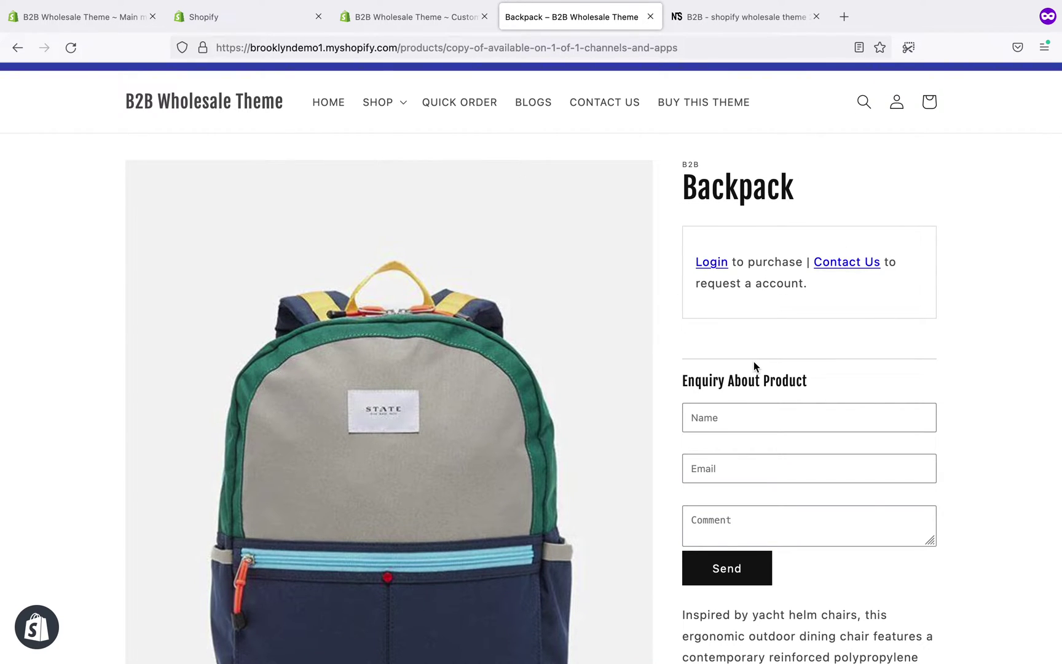
{"action": "left_click", "coordinate": [775, 410]}
{"action": "left_click", "coordinate": [756, 462]}
{"action": "left_click", "coordinate": [756, 509]}
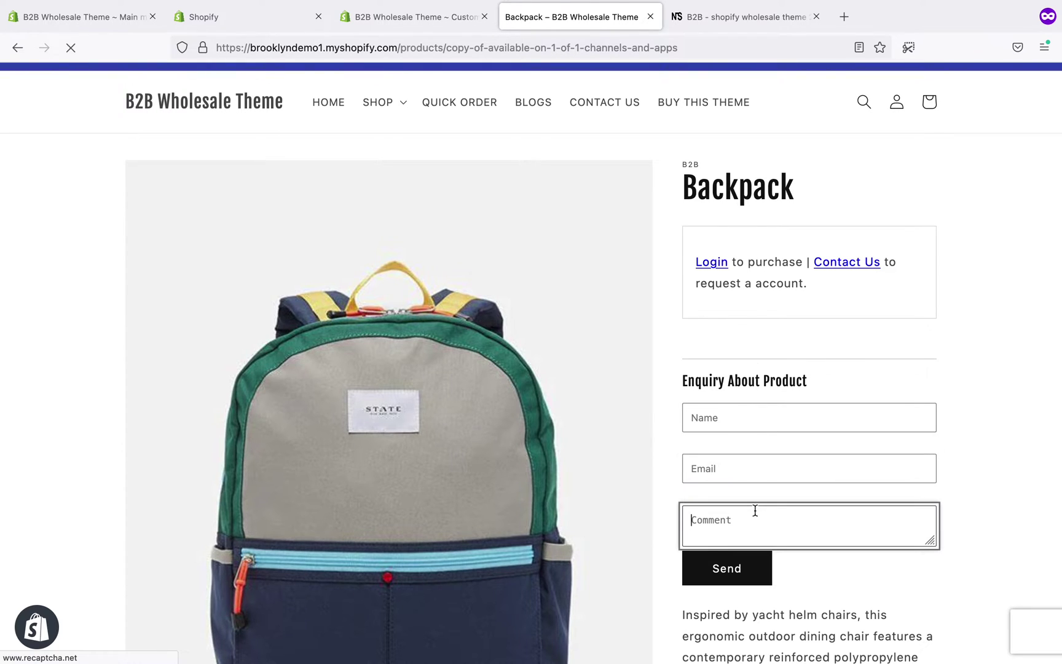
- Leave the enquiry form and follow Contact Us to the Create Account page
{"action": "left_click", "coordinate": [847, 372]}
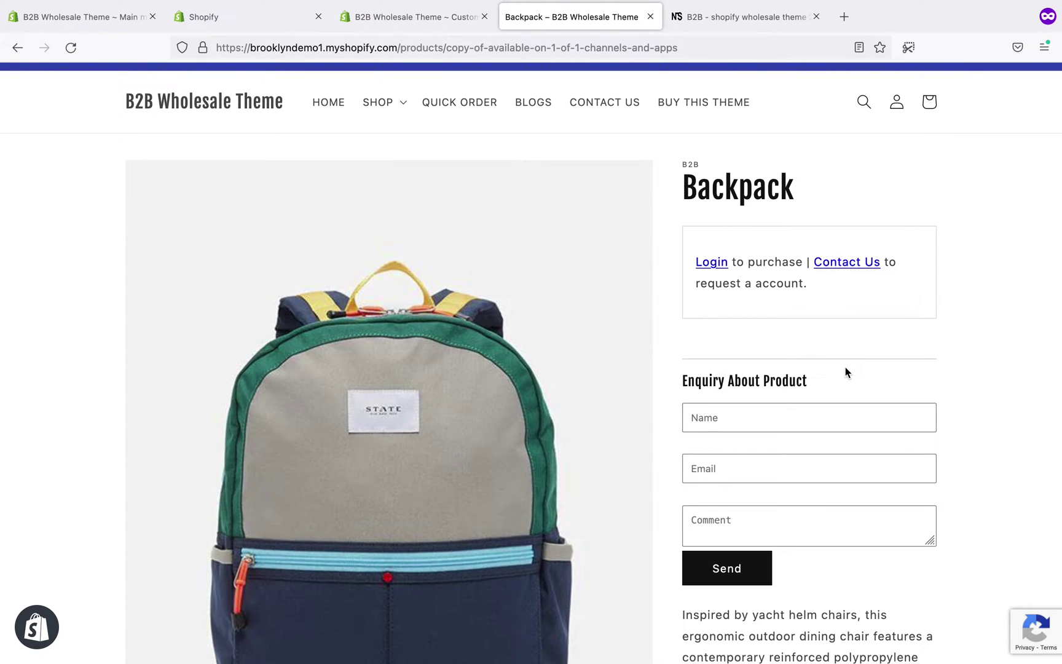
{"action": "scroll", "coordinate": [846, 371], "scroll_direction": "up", "scroll_amount": 1}
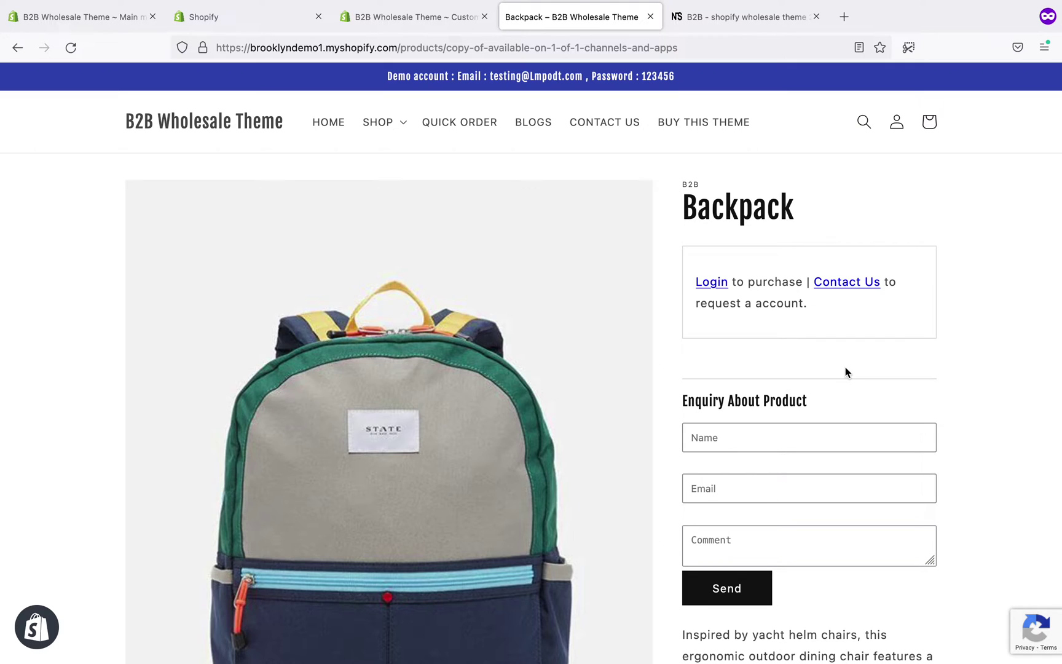
{"action": "left_click", "coordinate": [833, 283]}
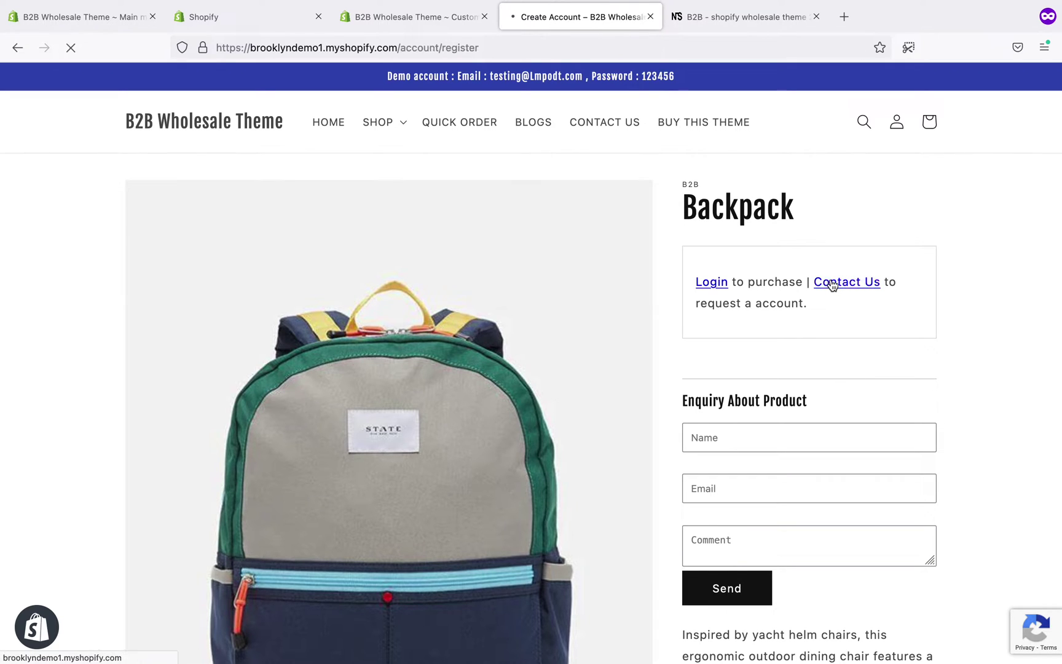
- Scroll to the account request form, try First Name, then view the theme's Wholesale settings
{"action": "scroll", "coordinate": [831, 282], "scroll_direction": "down", "scroll_amount": 6}
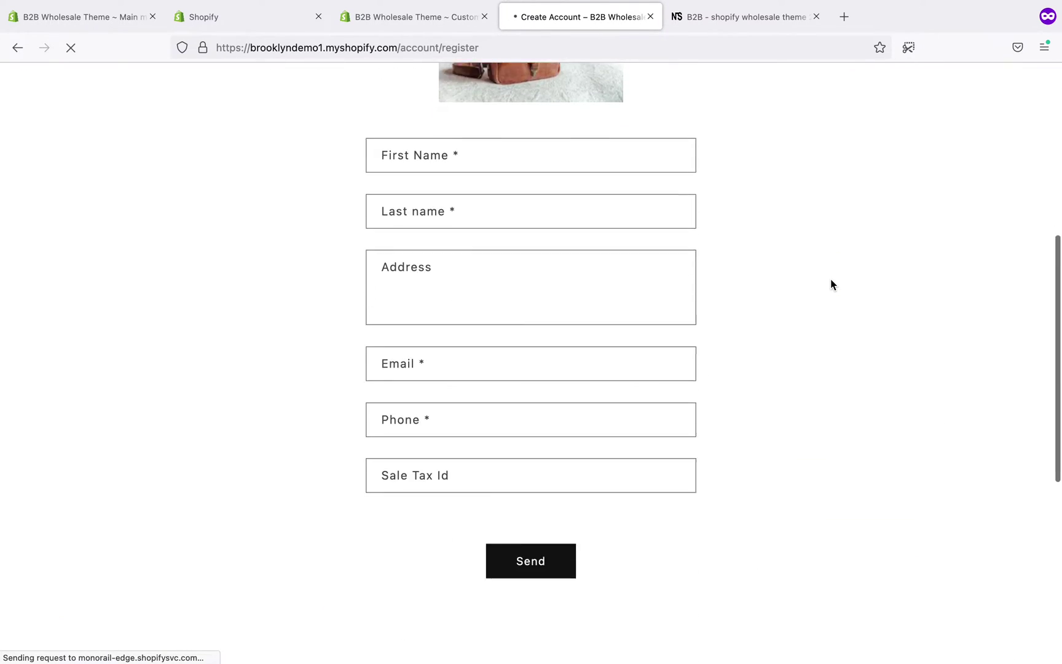
{"action": "scroll", "coordinate": [830, 279], "scroll_direction": "down", "scroll_amount": 5}
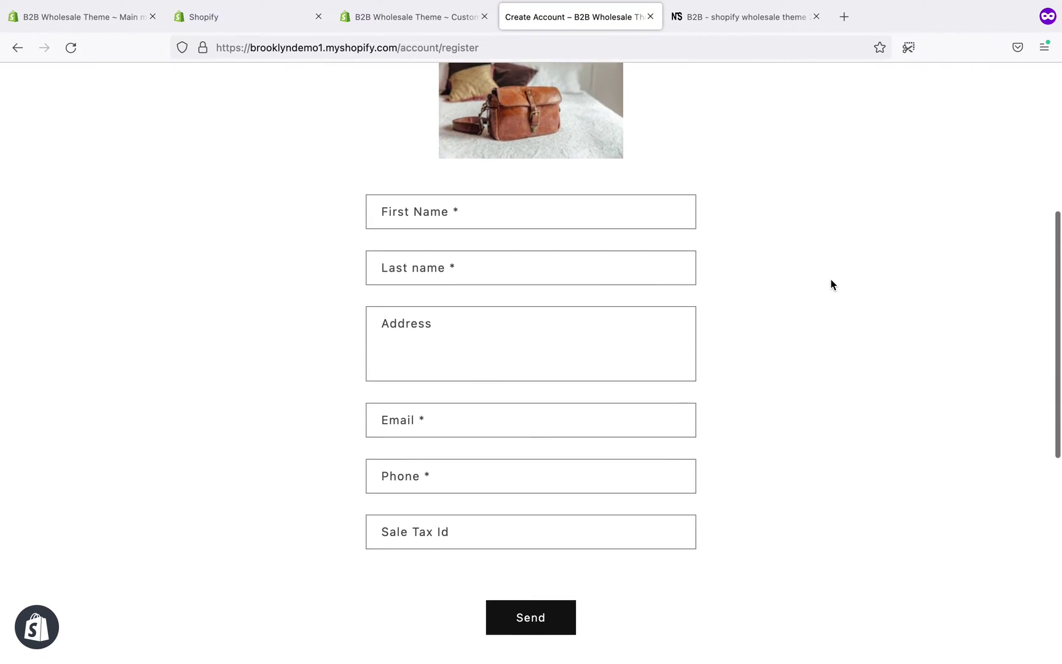
{"action": "scroll", "coordinate": [831, 279], "scroll_direction": "down", "scroll_amount": 1}
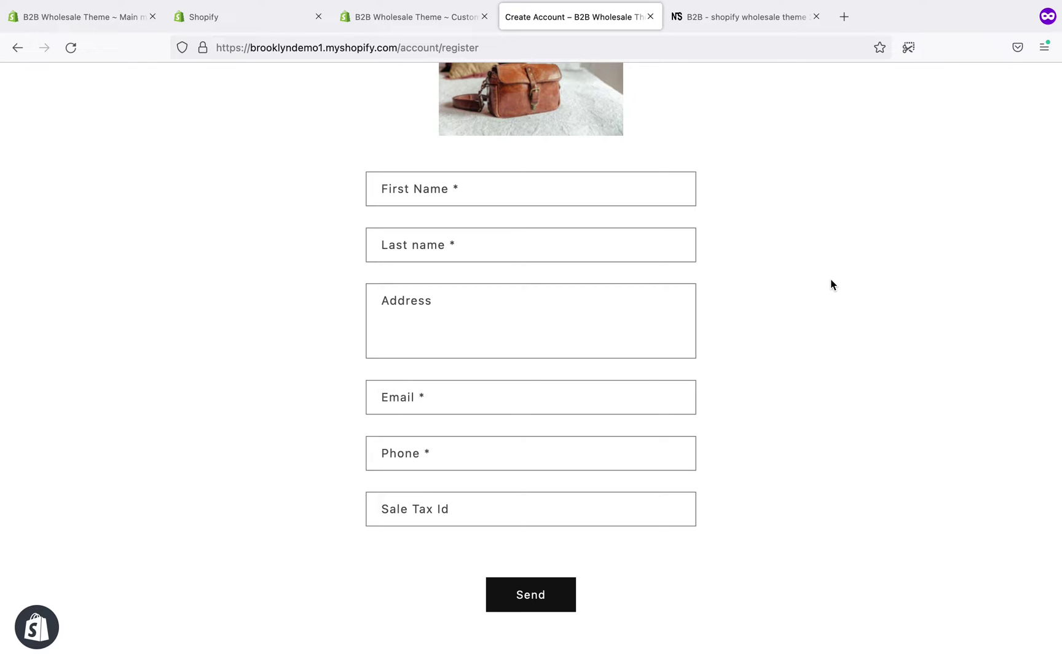
{"action": "left_click", "coordinate": [562, 178]}
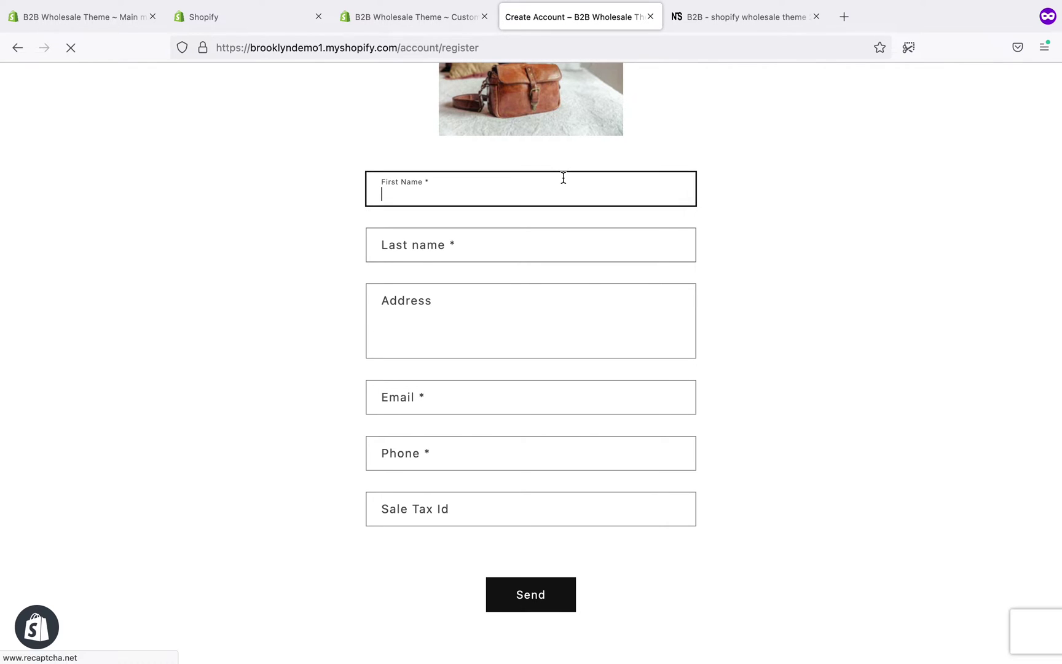
{"action": "left_click", "coordinate": [505, 280]}
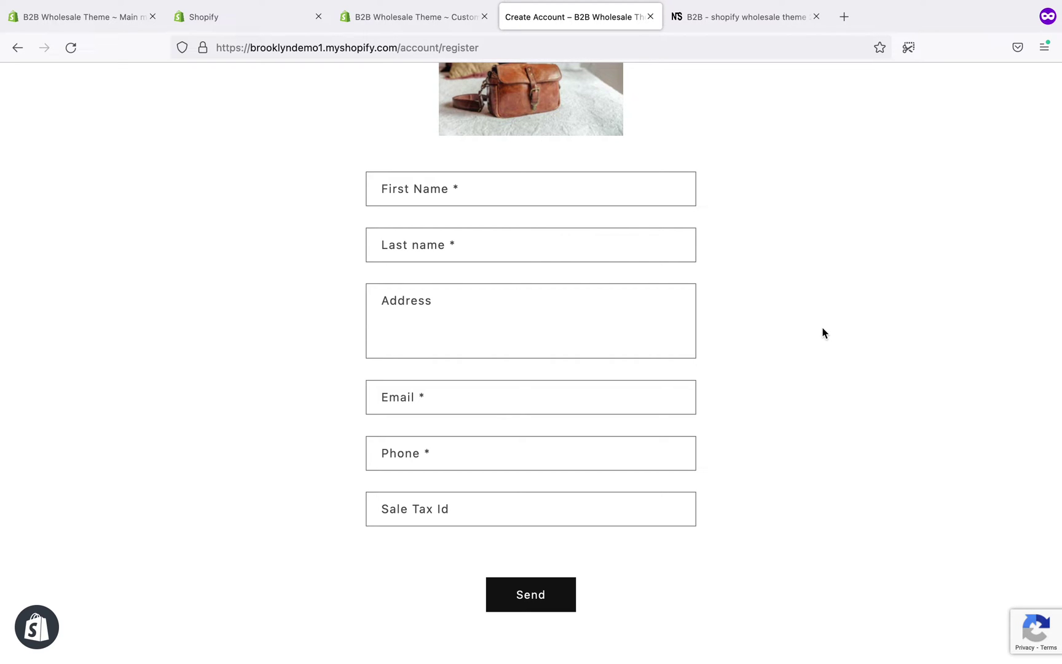
{"action": "left_click", "coordinate": [384, 16]}
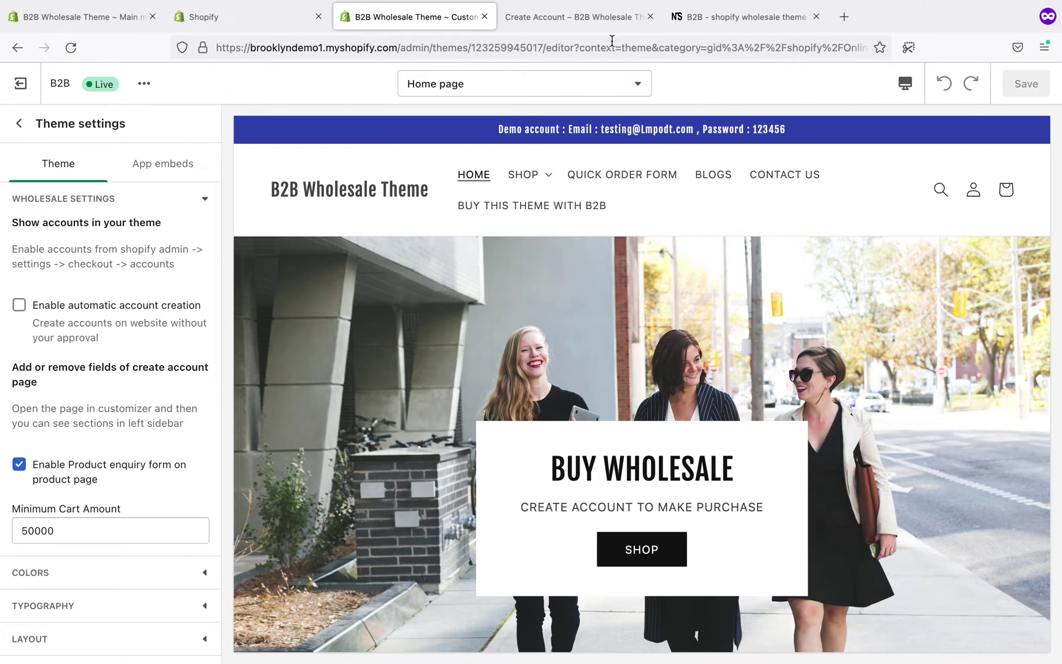
{"action": "left_click", "coordinate": [591, 17]}
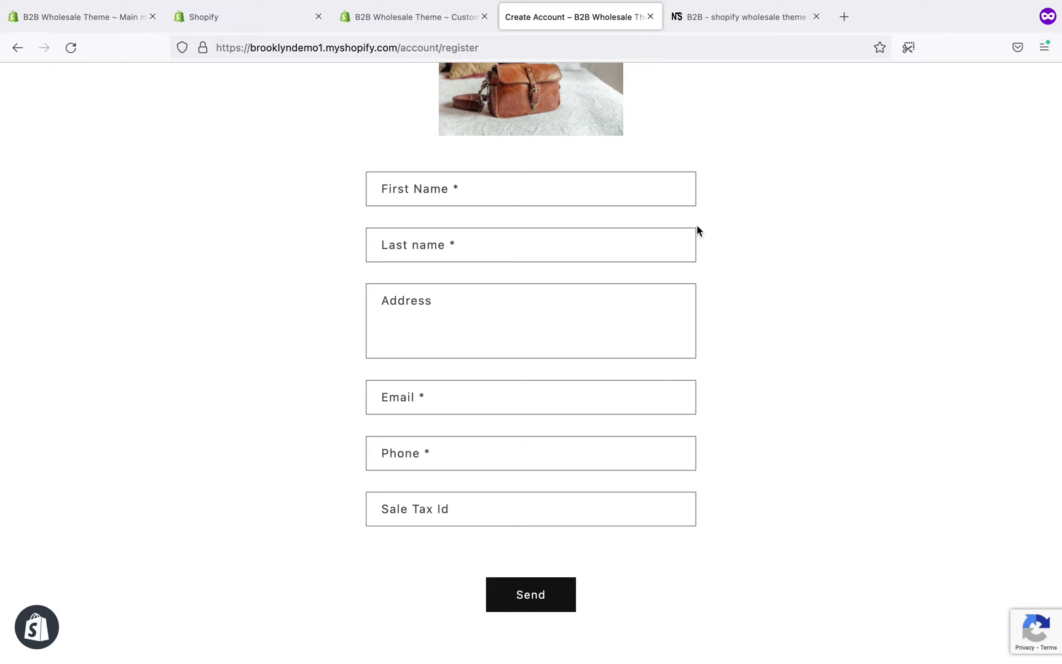
- Try the First Name and Last name fields of the account request form
{"action": "scroll", "coordinate": [697, 230], "scroll_direction": "up", "scroll_amount": 1}
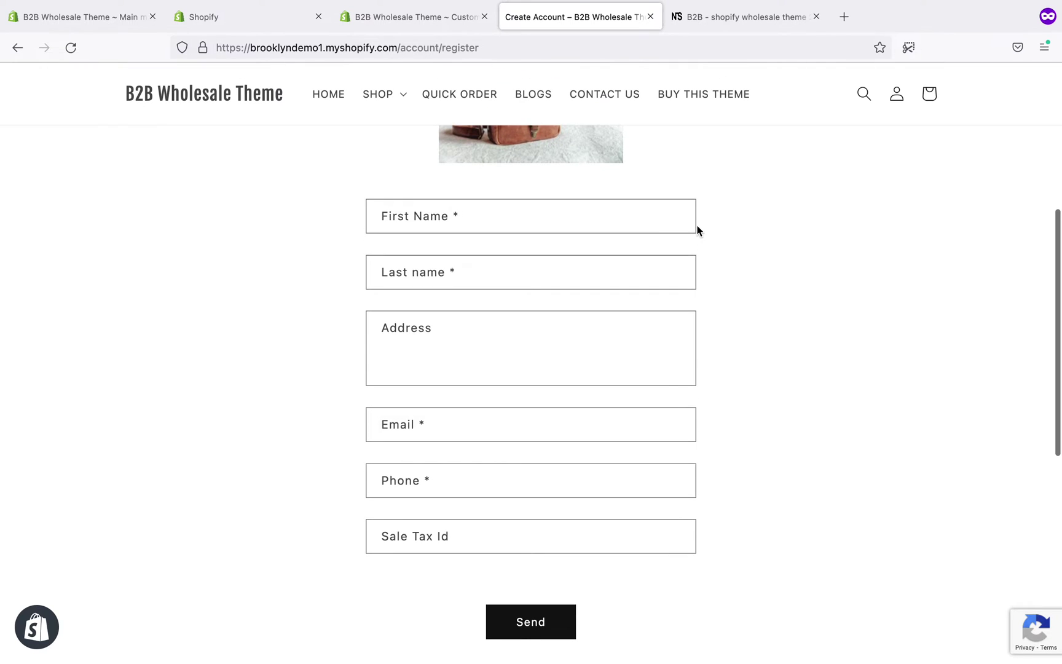
{"action": "left_click", "coordinate": [552, 219]}
{"action": "left_click", "coordinate": [517, 272]}
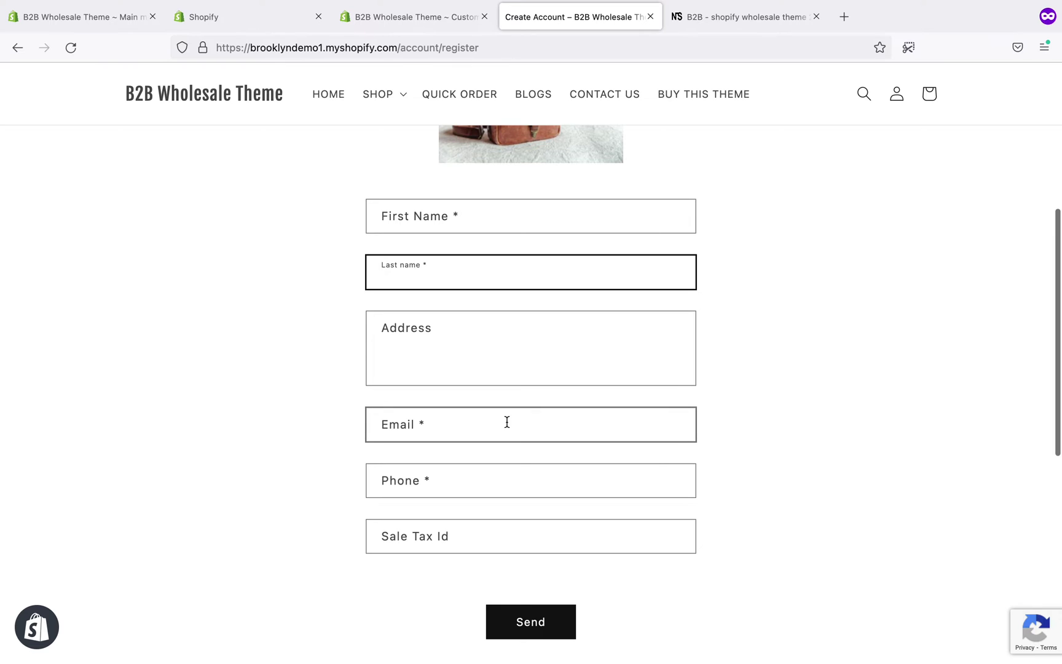
{"action": "scroll", "coordinate": [505, 420], "scroll_direction": "up", "scroll_amount": 5}
{"action": "left_click", "coordinate": [733, 314]}
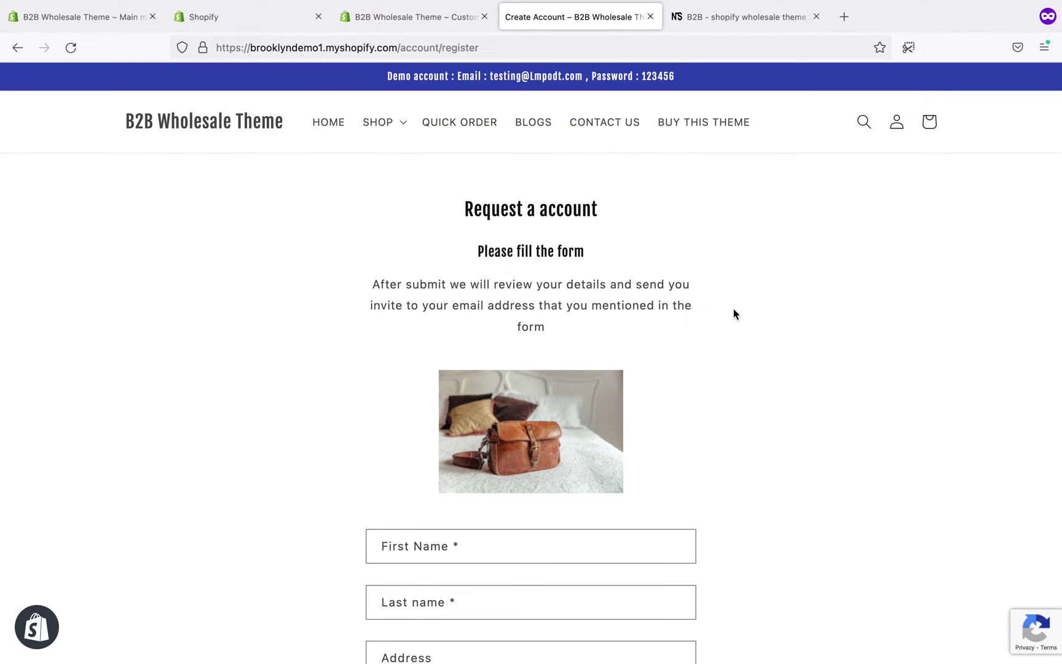
- Sign in on the storefront Login page with the demo account email and its password
{"action": "left_click", "coordinate": [901, 125]}
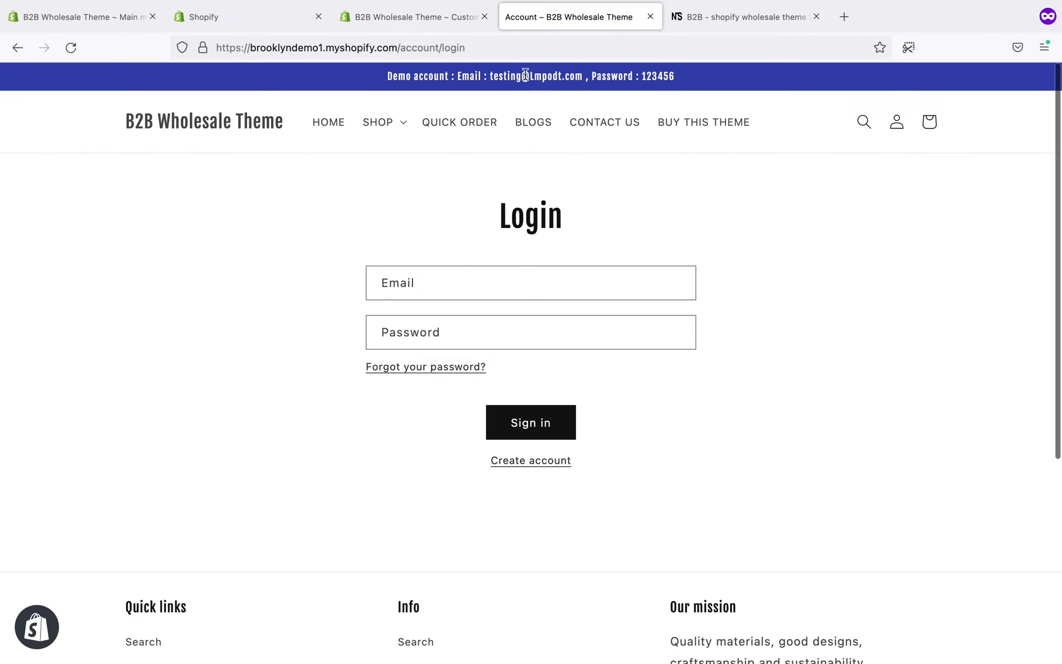
{"action": "left_click_drag", "start_coordinate": [490, 76], "coordinate": [516, 76]}
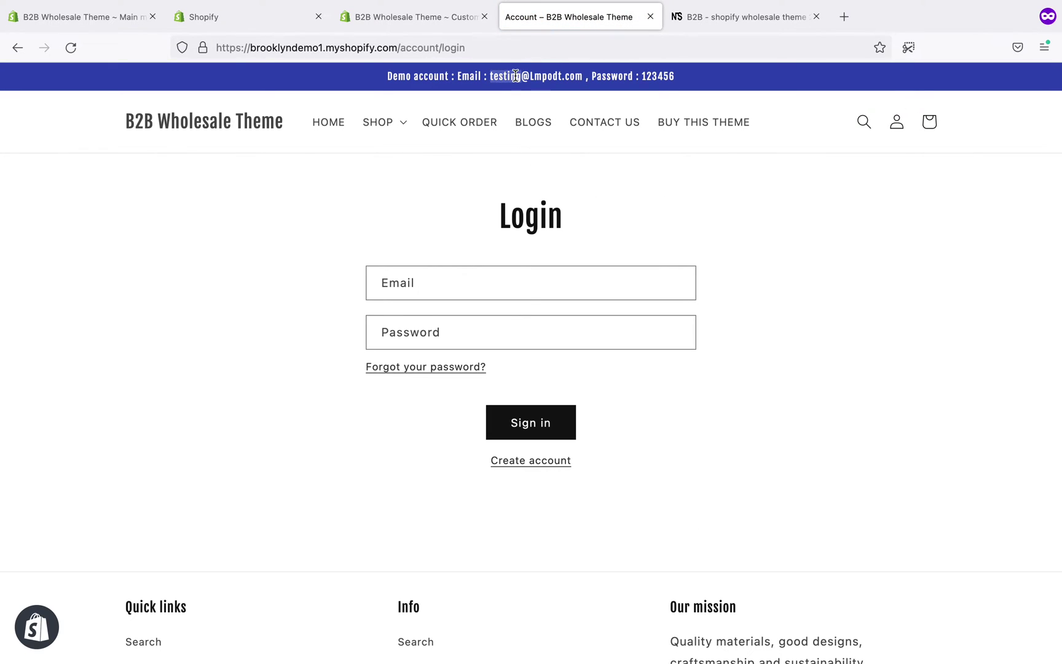
{"action": "left_click", "coordinate": [472, 287]}
{"action": "left_click", "coordinate": [453, 306]}
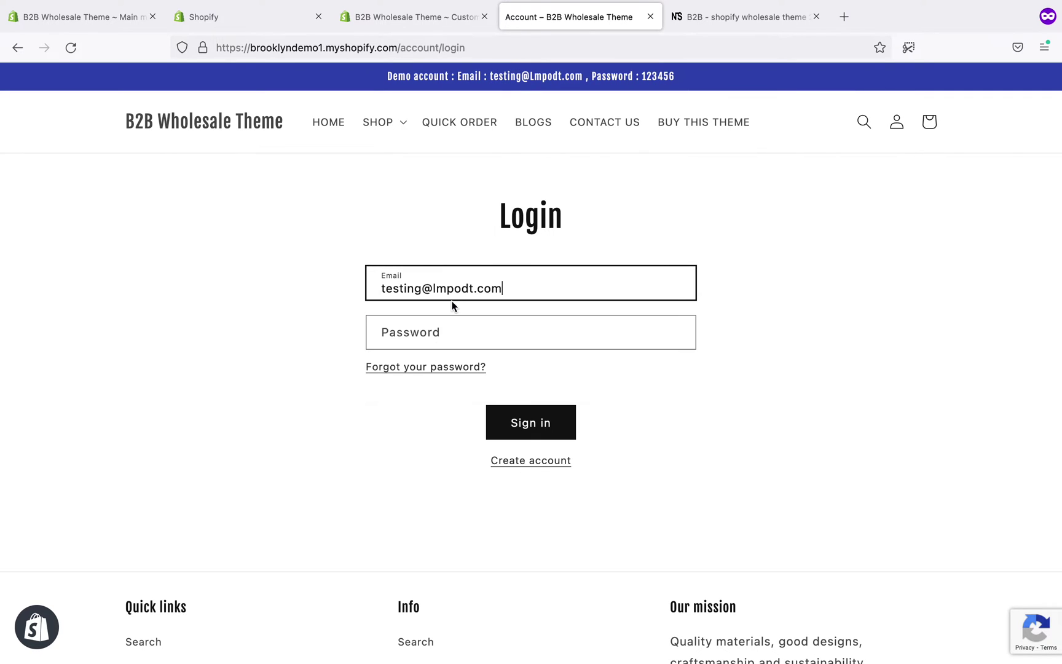
{"action": "left_click", "coordinate": [438, 332]}
{"action": "type", "text": "123456"}
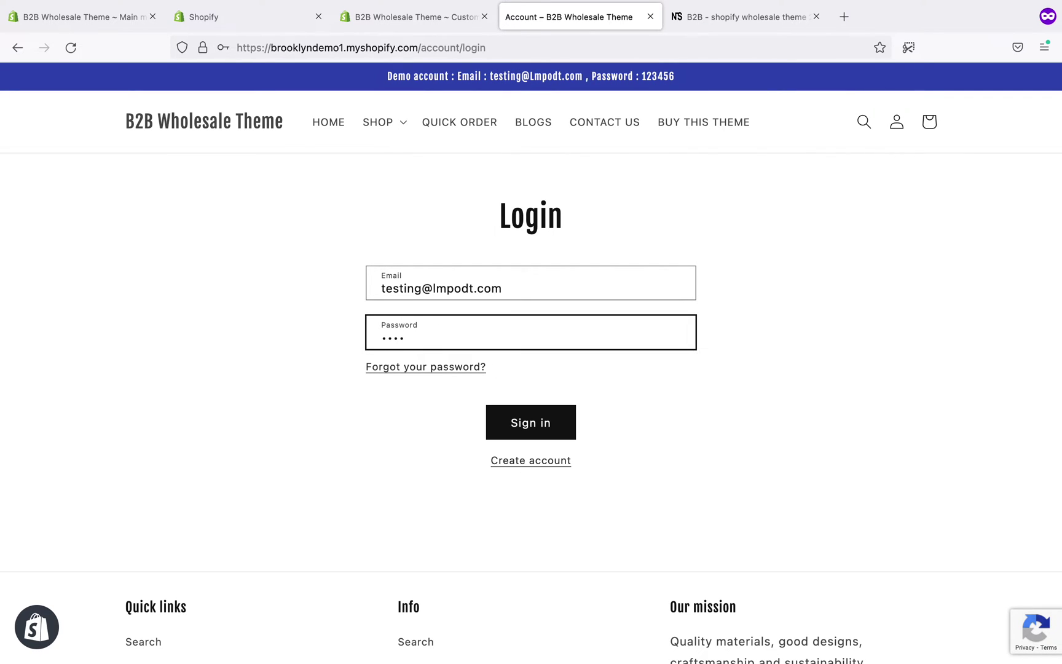
{"action": "left_click", "coordinate": [537, 436]}
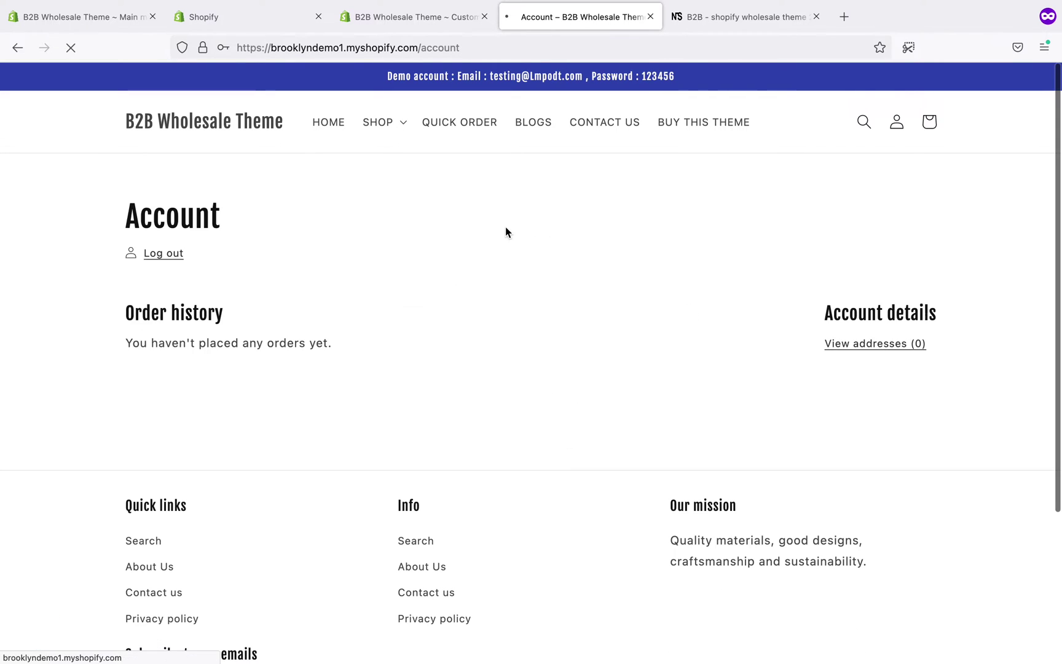
- Open the Hells product from the SHOP > Footwear collection
{"action": "left_click", "coordinate": [370, 127]}
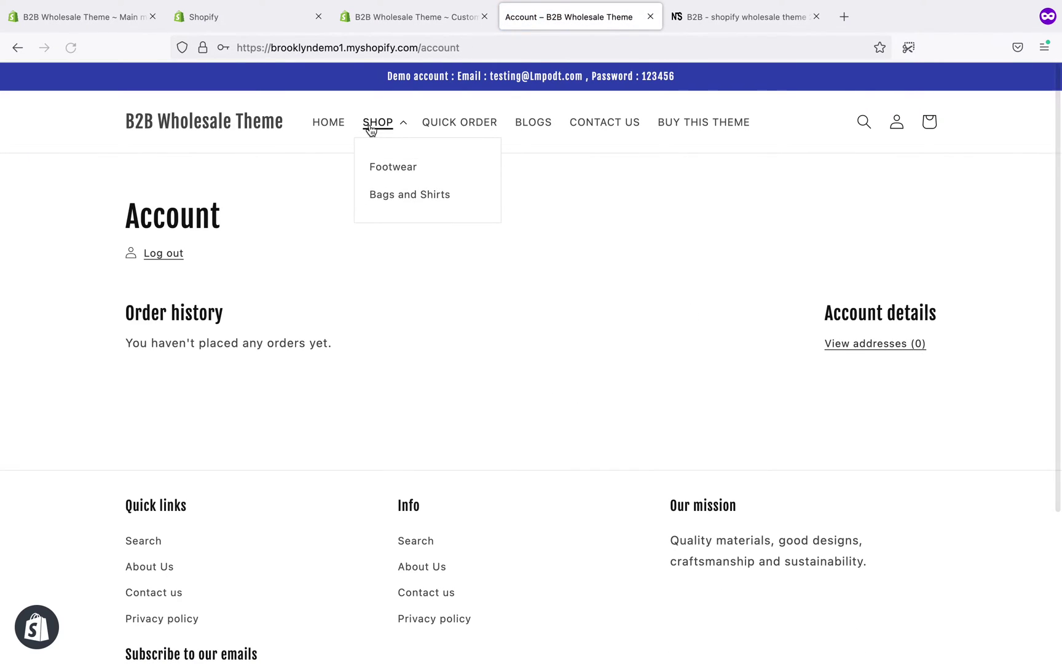
{"action": "left_click", "coordinate": [389, 173]}
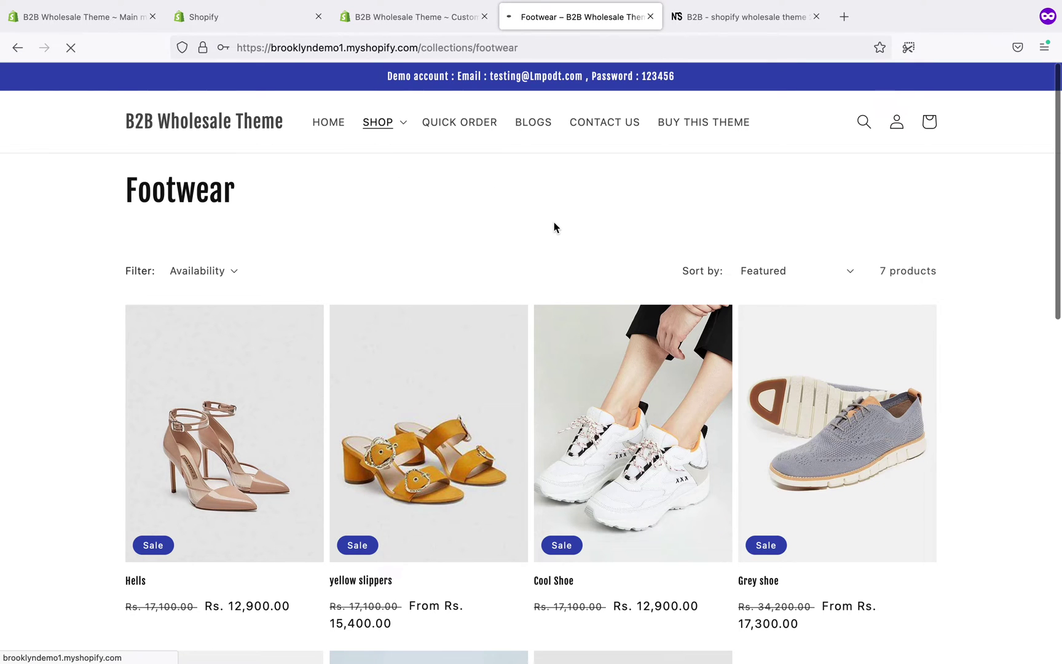
{"action": "scroll", "coordinate": [554, 221], "scroll_direction": "down", "scroll_amount": 1}
{"action": "left_click", "coordinate": [220, 574]}
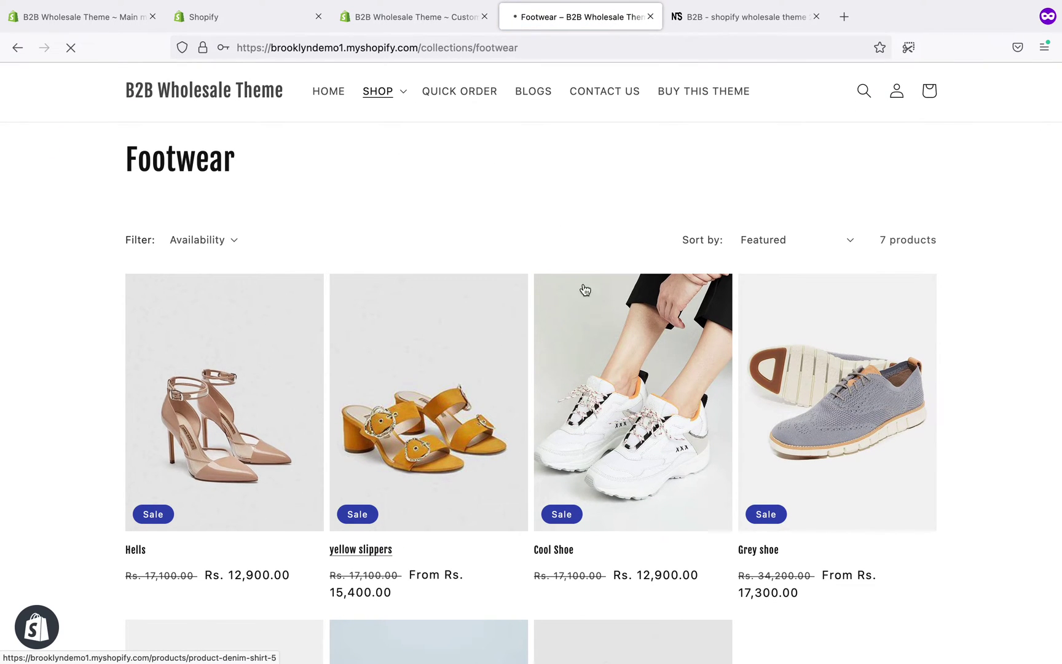
- Look over the Hells product page, then go to the Quick Order Form
{"action": "scroll", "coordinate": [768, 289], "scroll_direction": "down", "scroll_amount": 1}
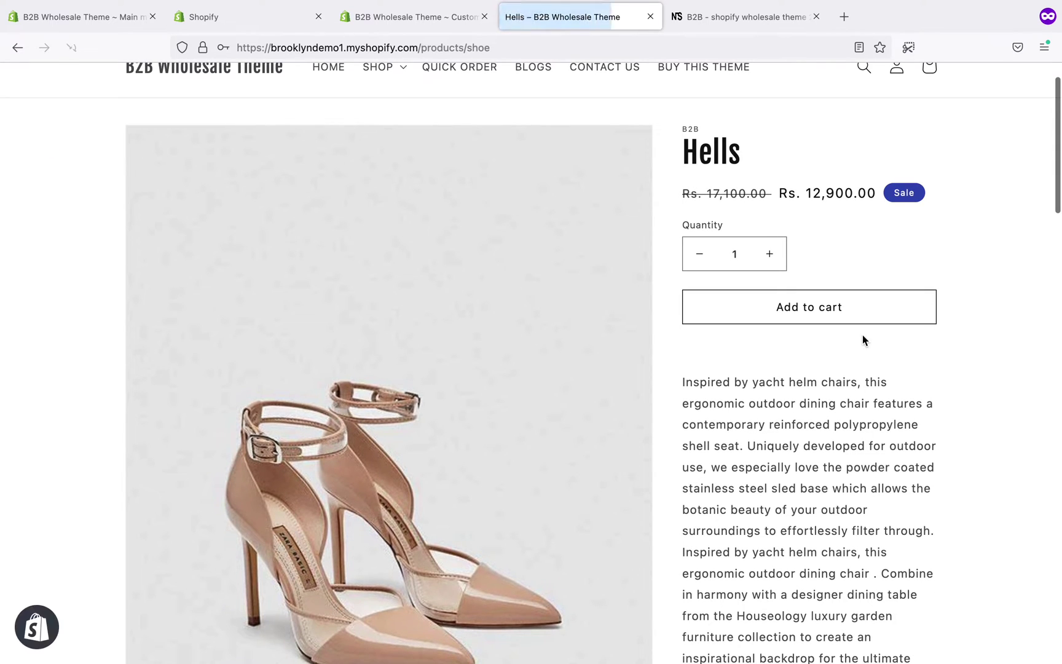
{"action": "scroll", "coordinate": [988, 245], "scroll_direction": "down", "scroll_amount": 8}
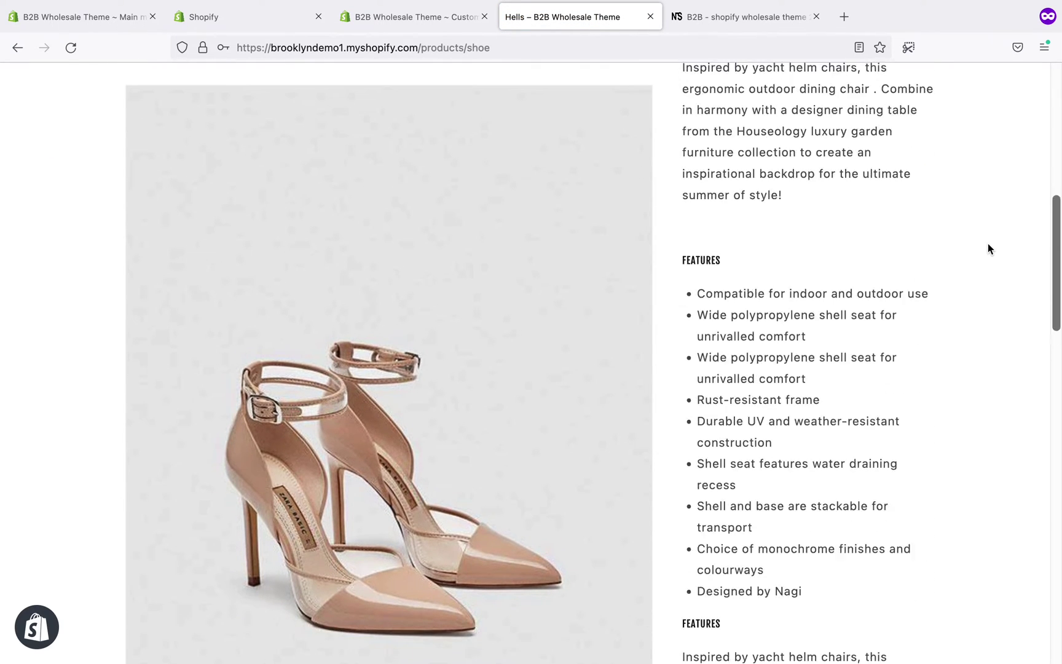
{"action": "scroll", "coordinate": [987, 246], "scroll_direction": "up", "scroll_amount": 10}
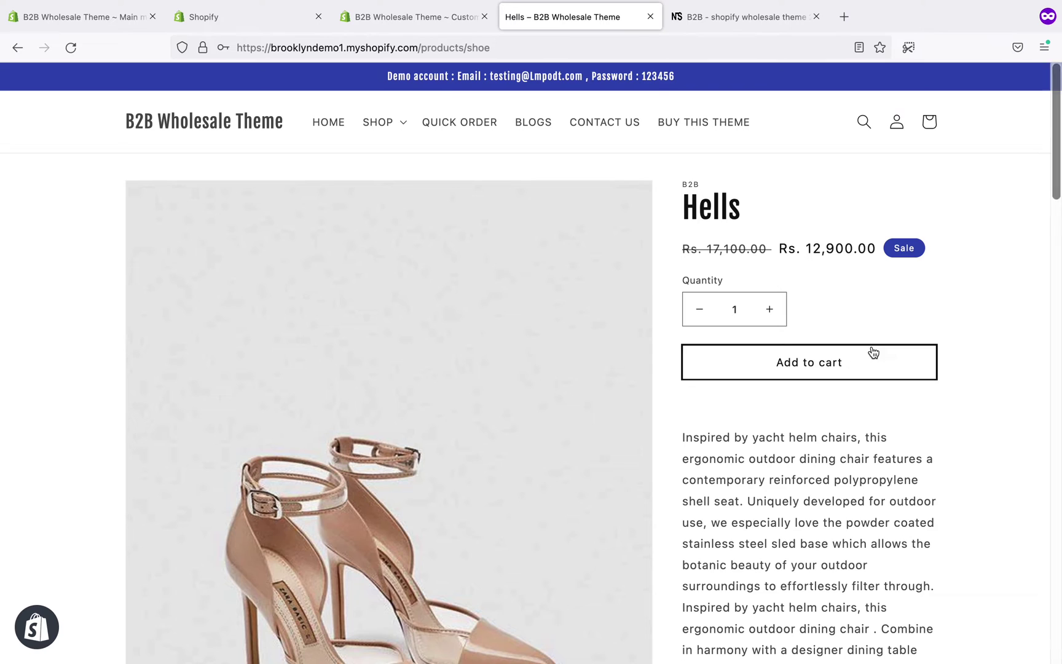
{"action": "left_click", "coordinate": [449, 122]}
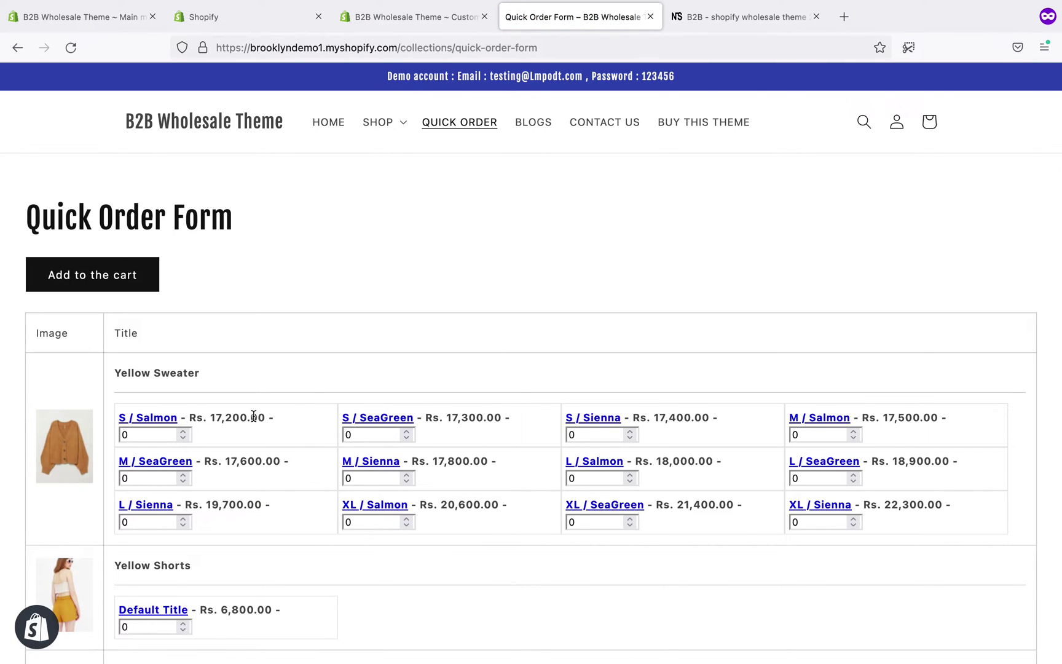
- Add the yellow slippers from the Footwear collection to the cart
{"action": "left_click", "coordinate": [380, 121]}
{"action": "left_click", "coordinate": [389, 168]}
{"action": "scroll", "coordinate": [763, 281], "scroll_direction": "down", "scroll_amount": 1}
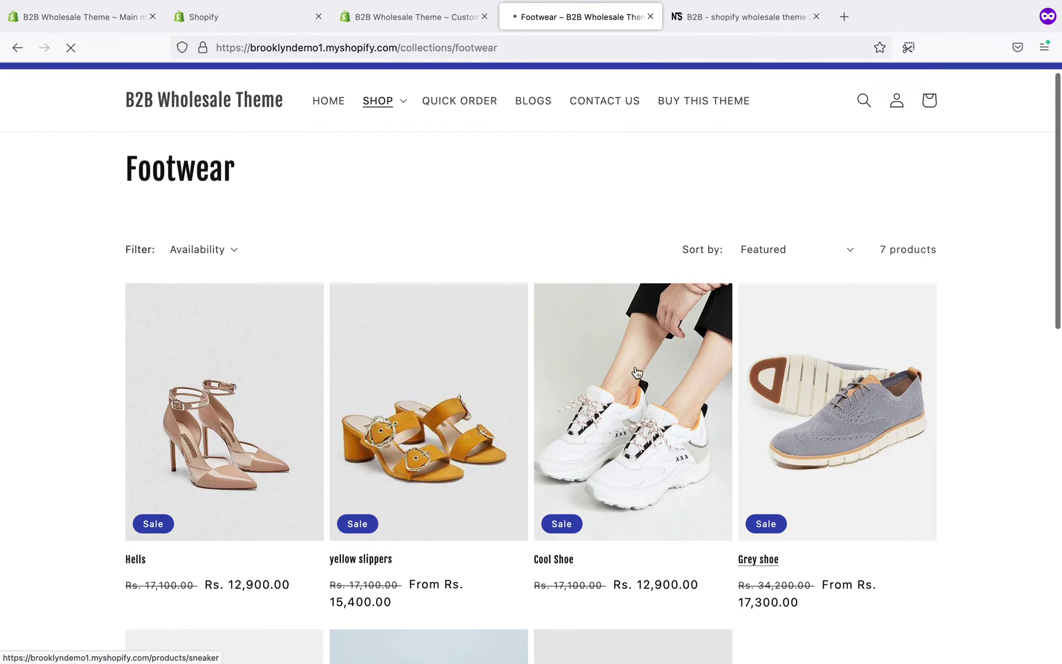
{"action": "left_click", "coordinate": [460, 375]}
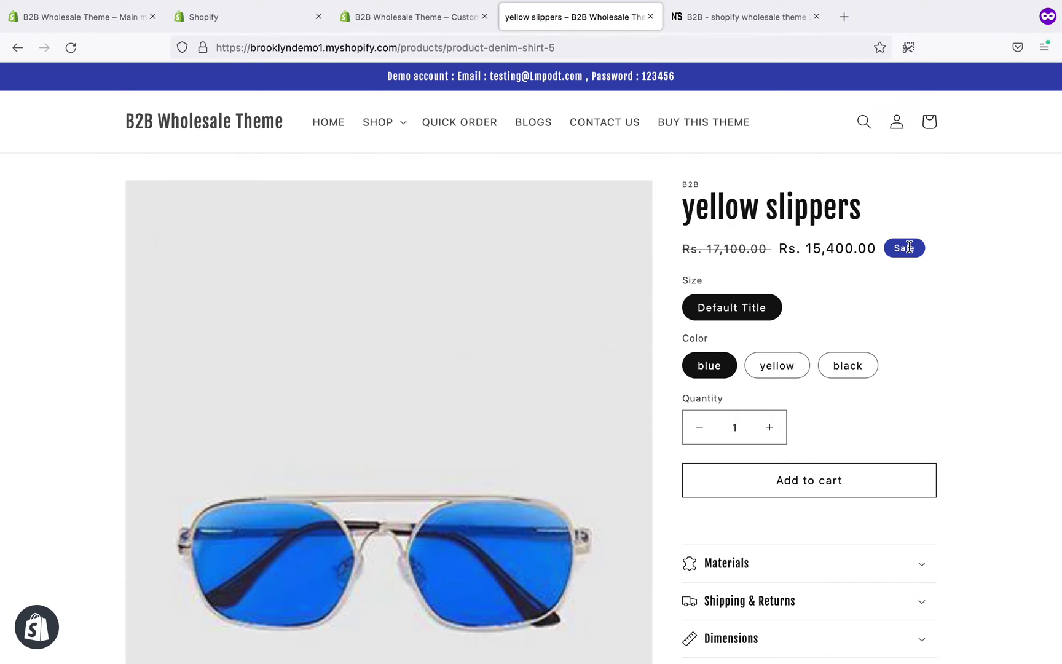
{"action": "scroll", "coordinate": [908, 246], "scroll_direction": "down", "scroll_amount": 1}
{"action": "left_click", "coordinate": [790, 437]}
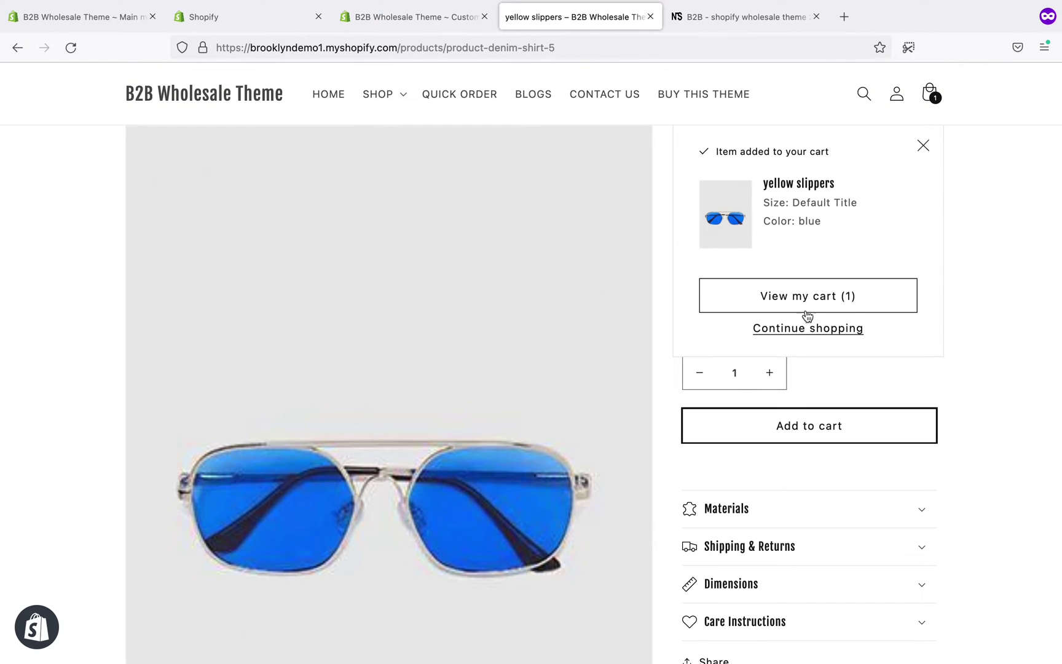
- View the cart and highlight its Rs. 50,000.00 minimum order notice
{"action": "left_click", "coordinate": [808, 297]}
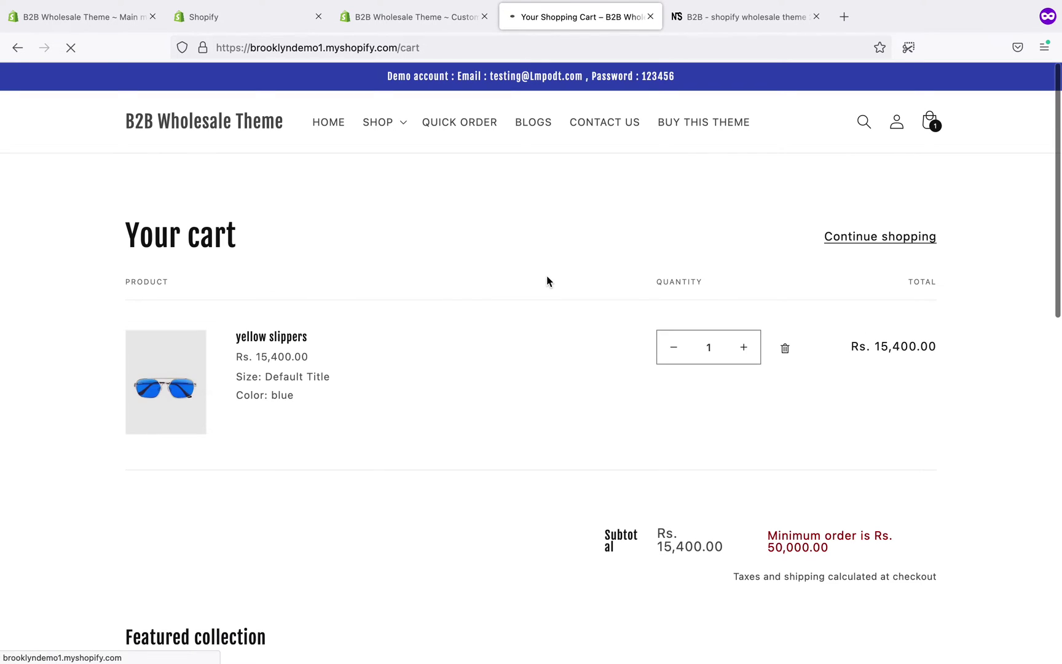
{"action": "scroll", "coordinate": [547, 276], "scroll_direction": "down", "scroll_amount": 1}
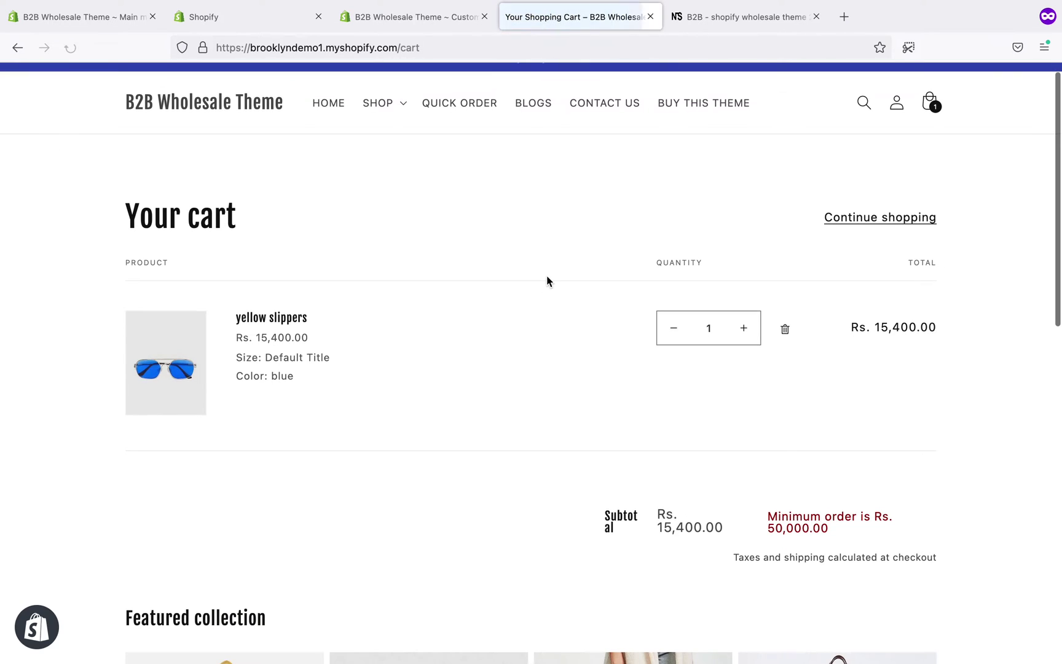
{"action": "triple_click", "coordinate": [791, 518]}
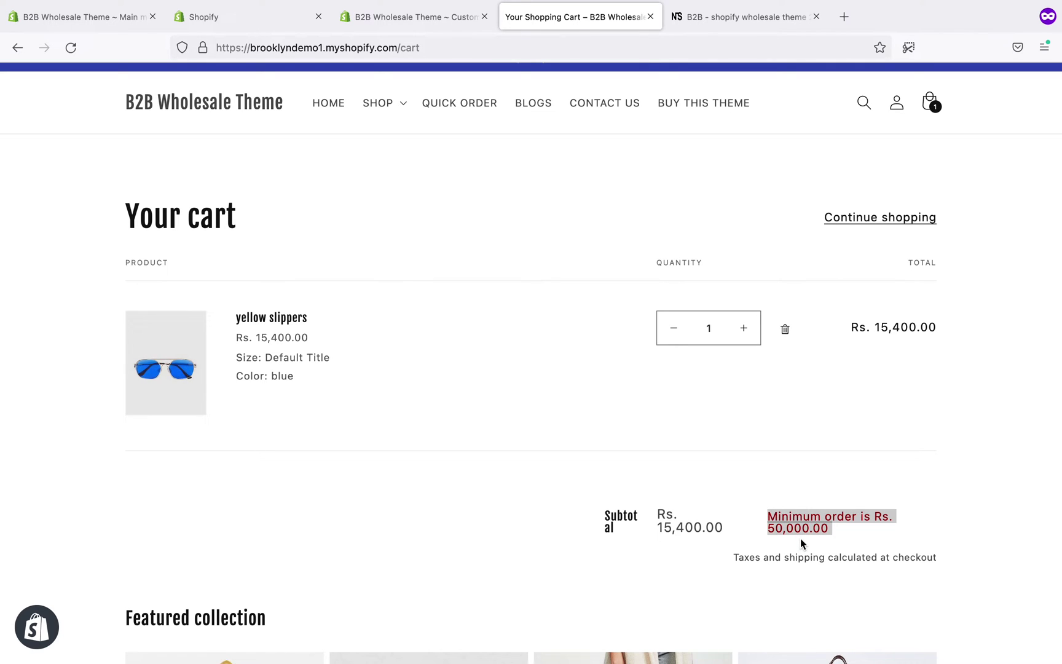
{"action": "left_click", "coordinate": [801, 543]}
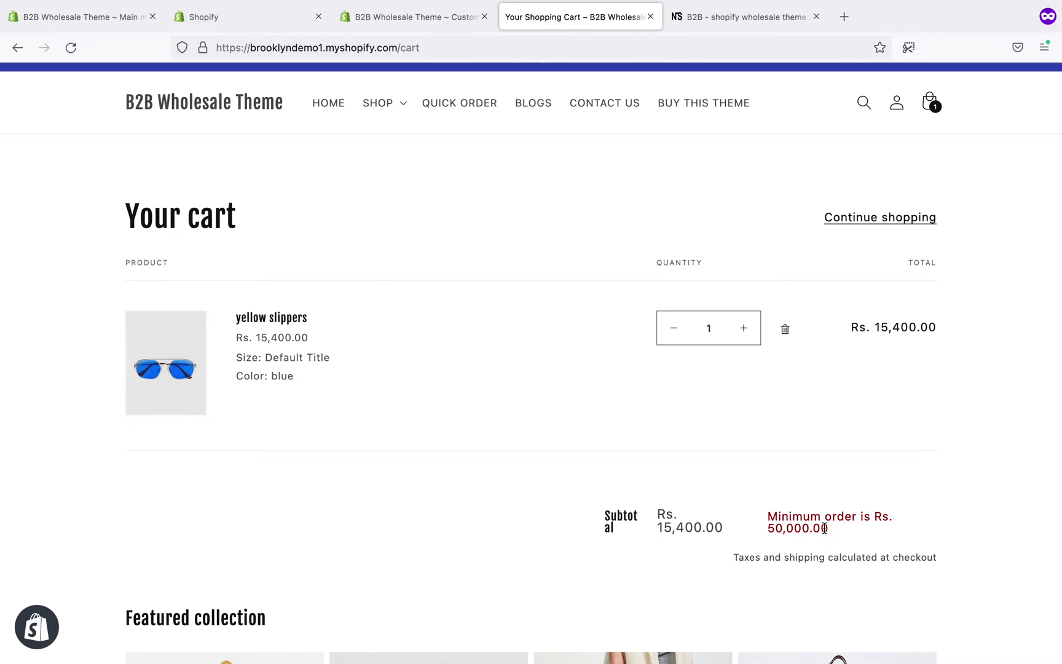
- Check the Minimum Cart Amount in the theme settings and return to the cart
{"action": "left_click", "coordinate": [449, 25]}
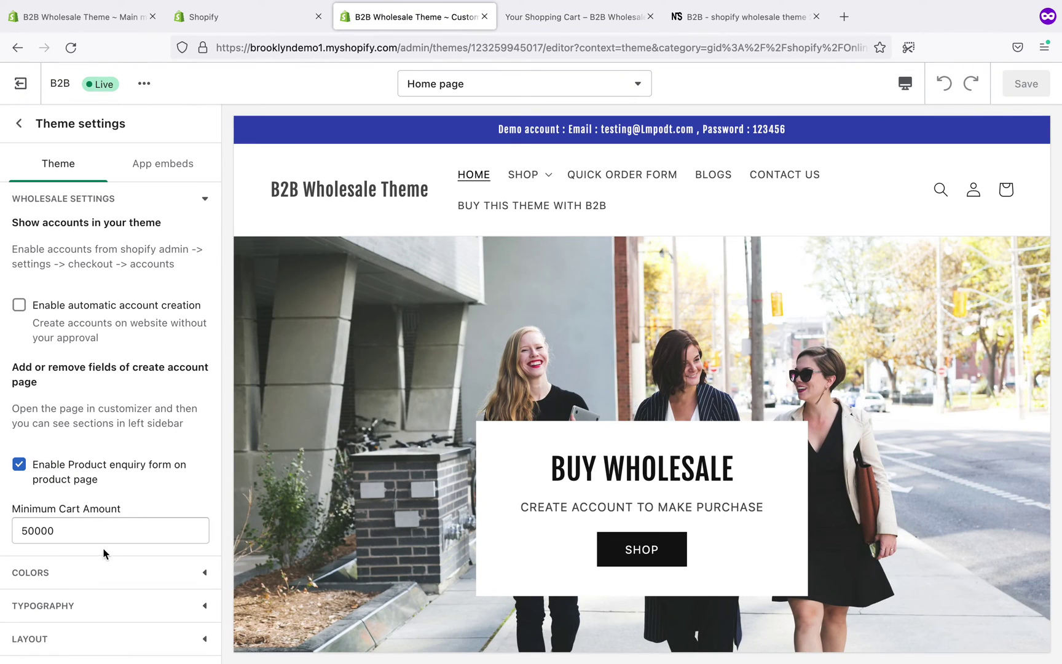
{"action": "left_click", "coordinate": [597, 22]}
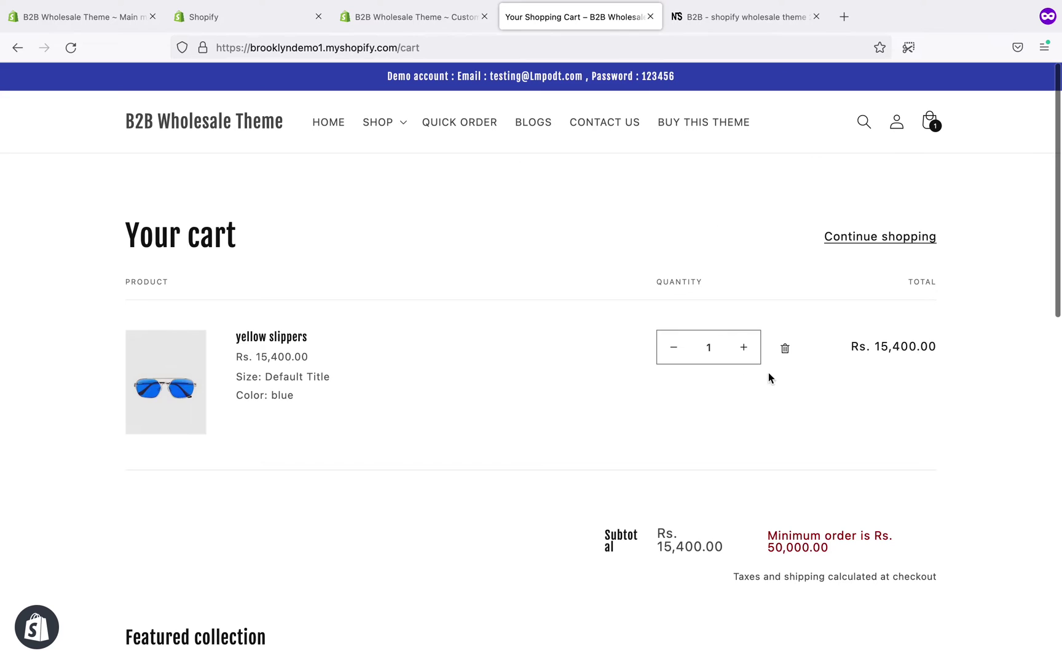
{"action": "scroll", "coordinate": [800, 397], "scroll_direction": "down", "scroll_amount": 1}
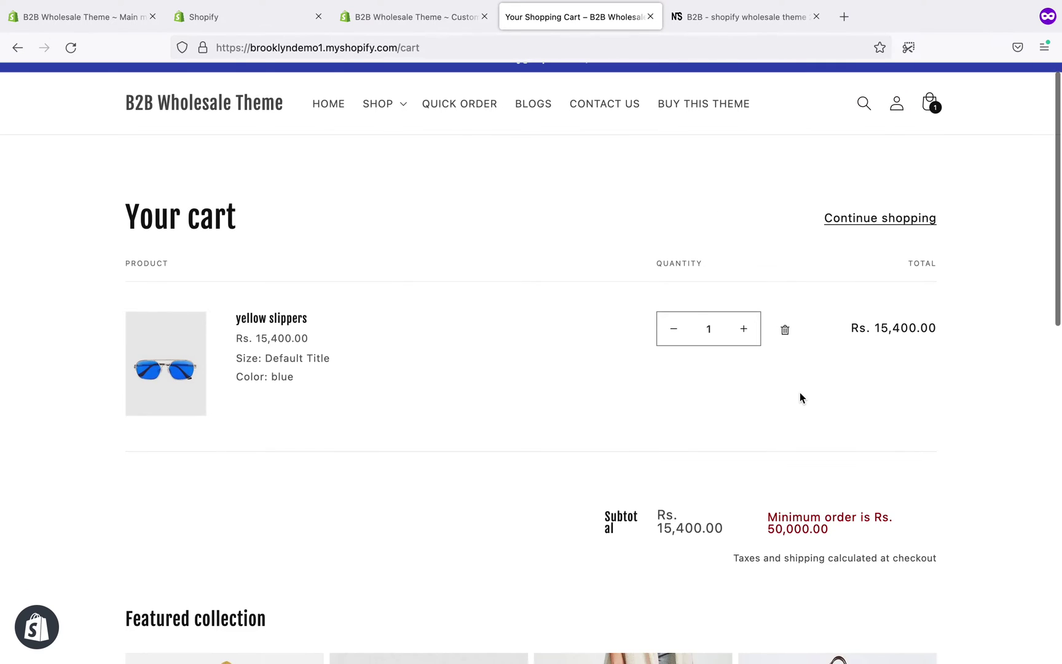
- Raise the yellow slippers quantity to 4 (Rs. 61,600.00), then remove them from the cart
{"action": "left_click", "coordinate": [744, 336]}
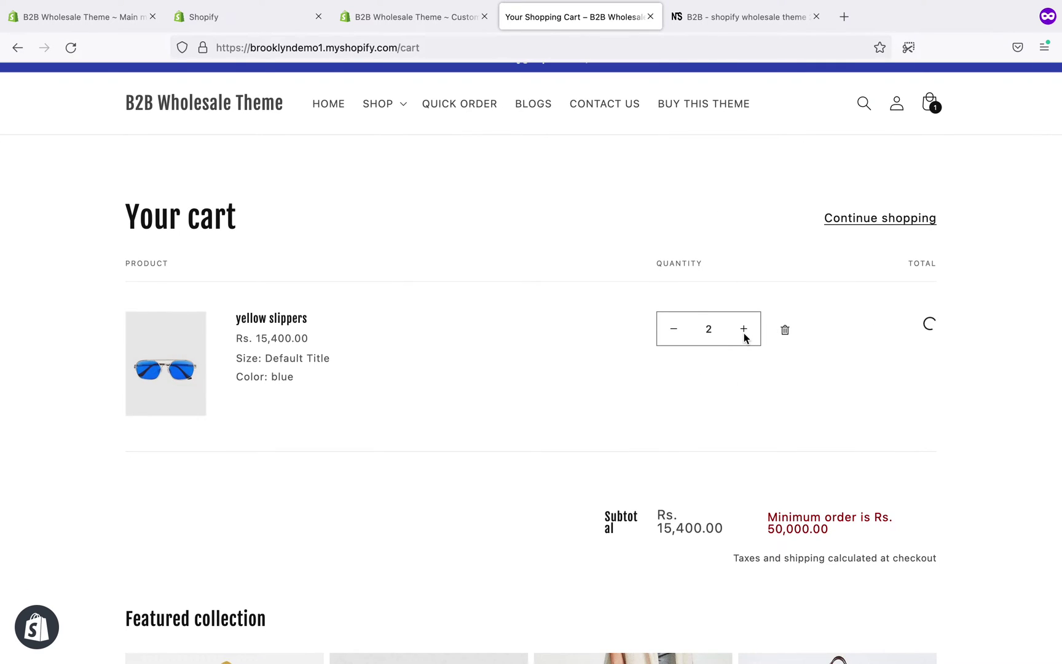
{"action": "left_click", "coordinate": [744, 336]}
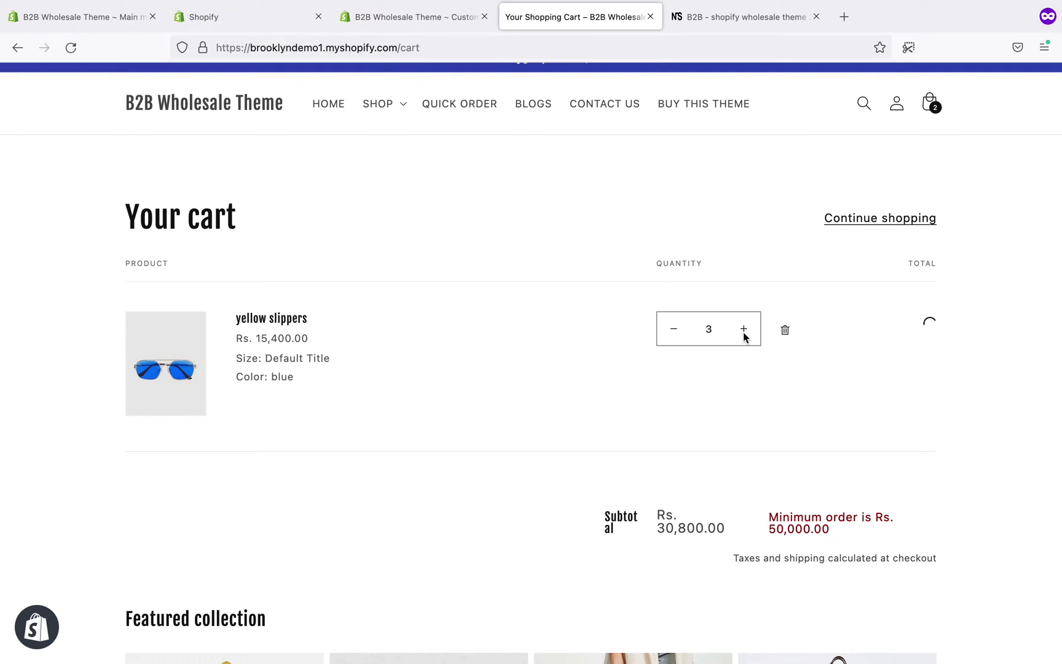
{"action": "left_click", "coordinate": [744, 335]}
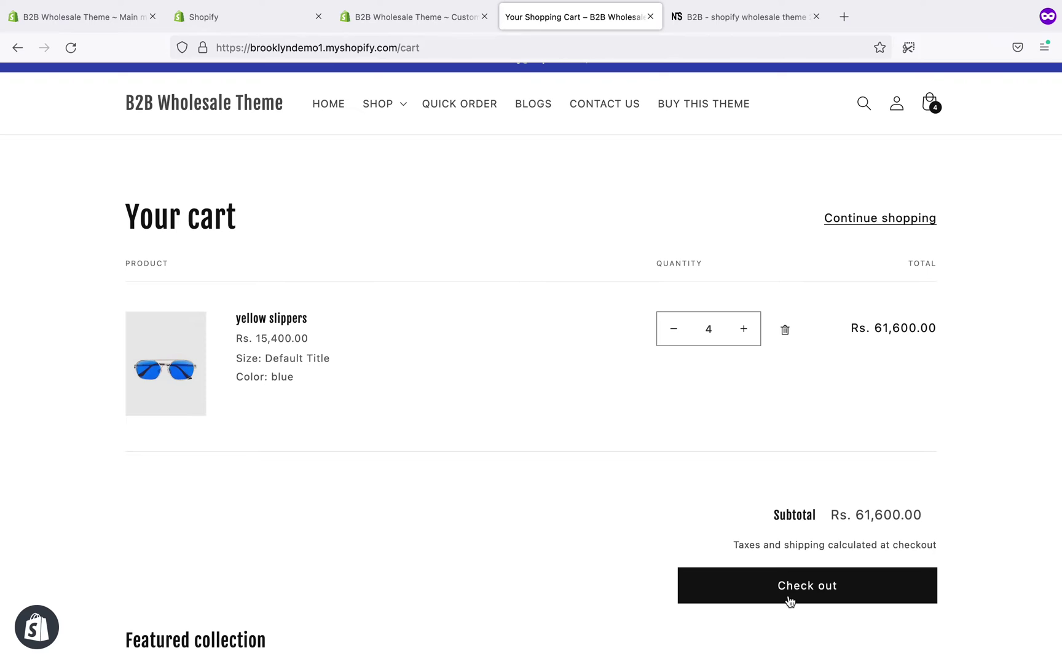
{"action": "left_click", "coordinate": [785, 330]}
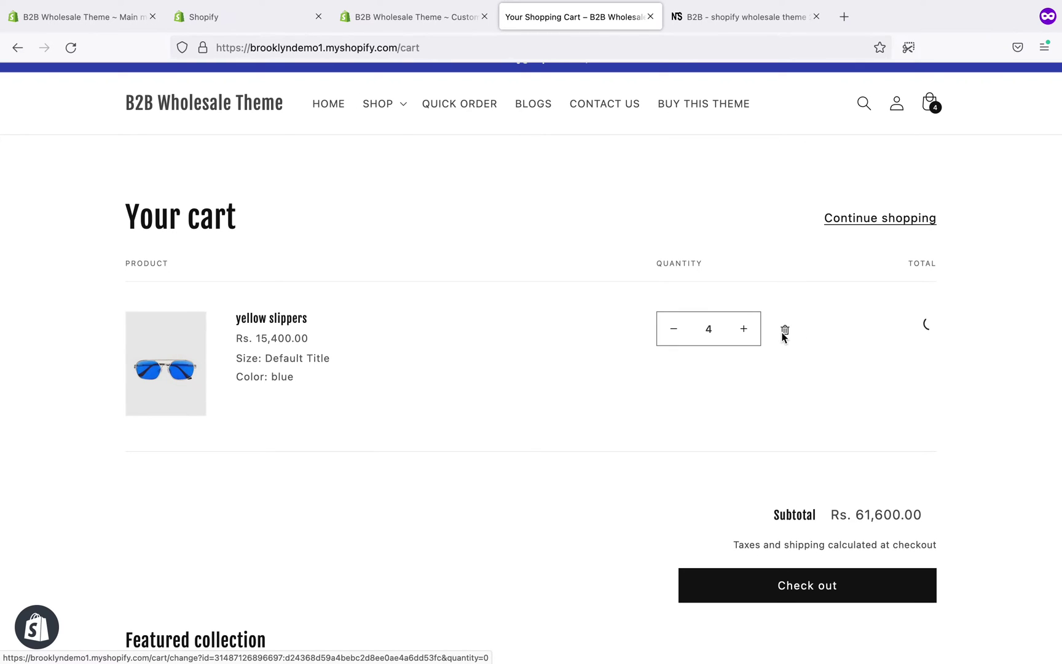
- From the account page, browse the Footwear collection showing Login to view price, then open Quick Order
{"action": "left_click", "coordinate": [897, 123]}
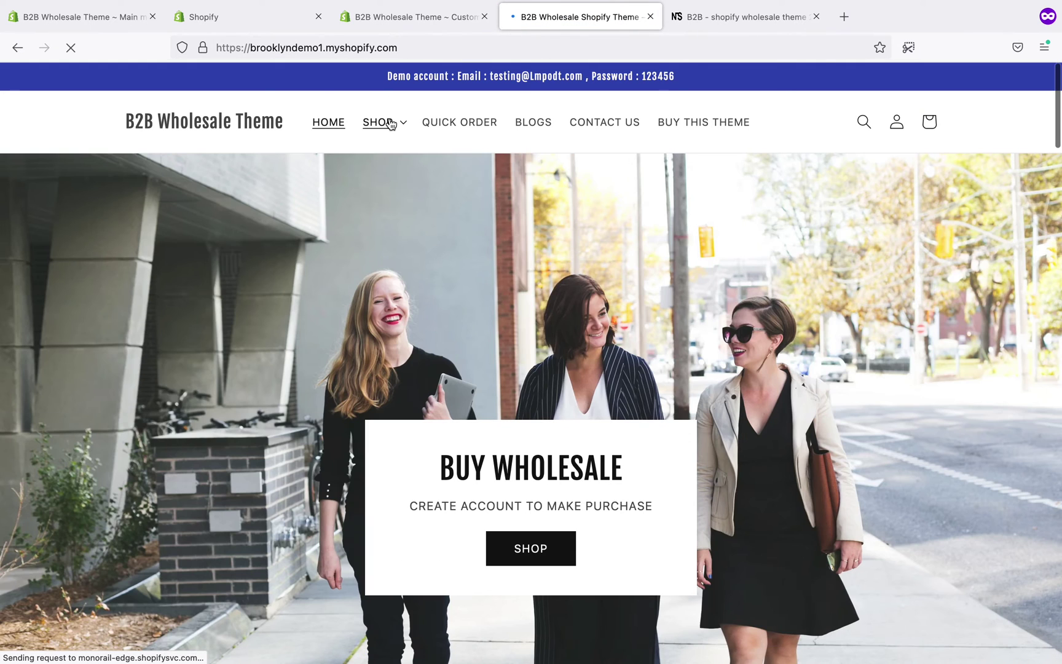
{"action": "left_click", "coordinate": [381, 122]}
{"action": "left_click", "coordinate": [385, 171]}
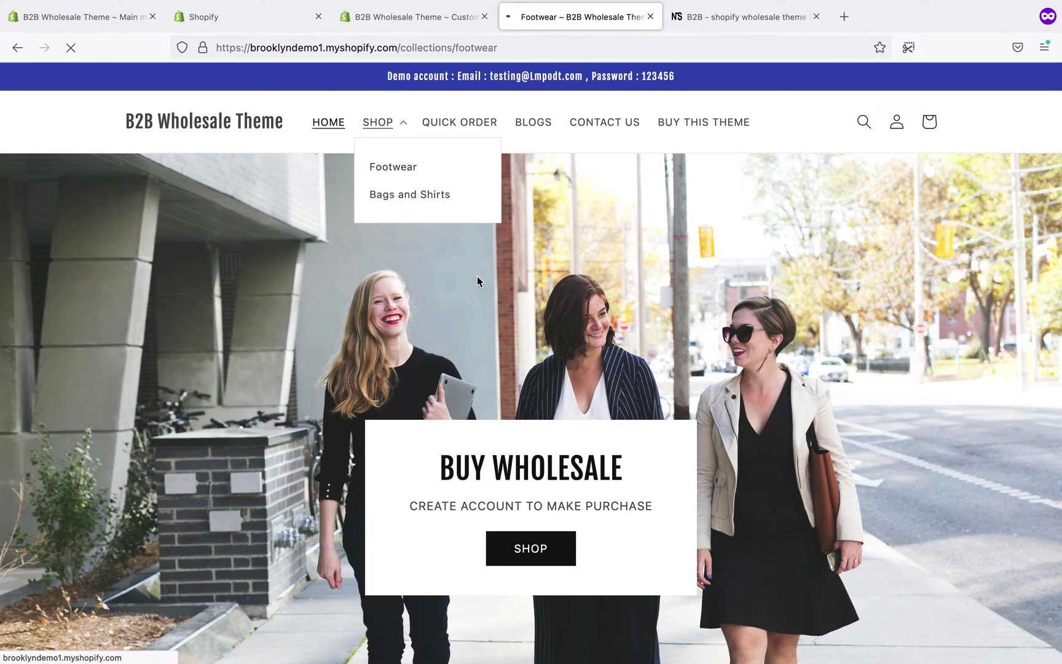
{"action": "scroll", "coordinate": [477, 281], "scroll_direction": "down", "scroll_amount": 2}
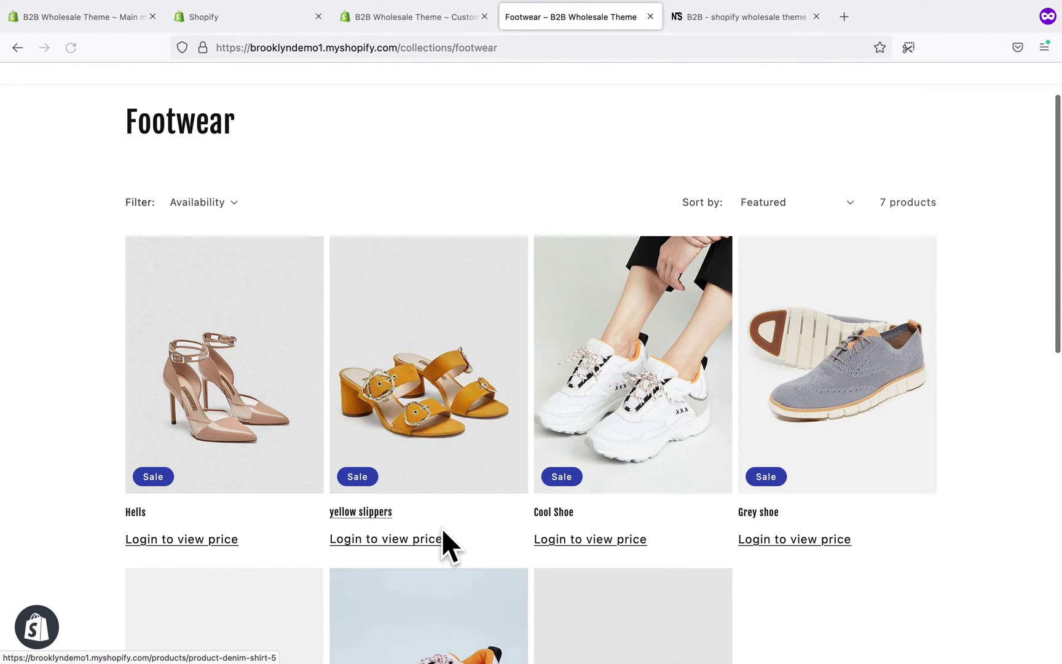
{"action": "scroll", "coordinate": [659, 534], "scroll_direction": "down", "scroll_amount": 3}
{"action": "scroll", "coordinate": [659, 533], "scroll_direction": "up", "scroll_amount": 5}
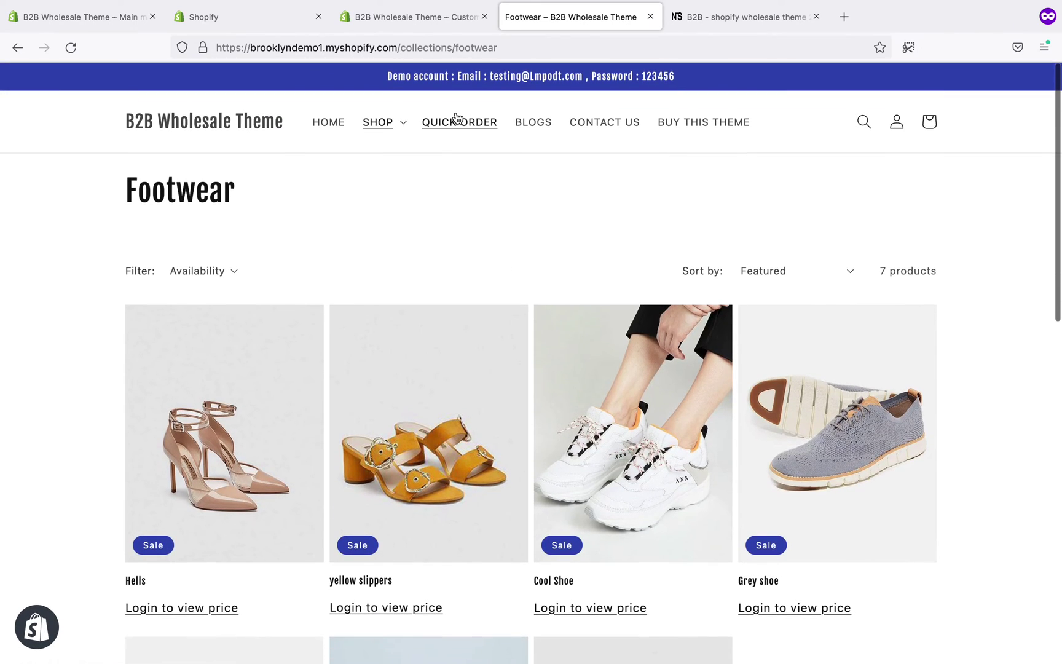
{"action": "left_click", "coordinate": [458, 122]}
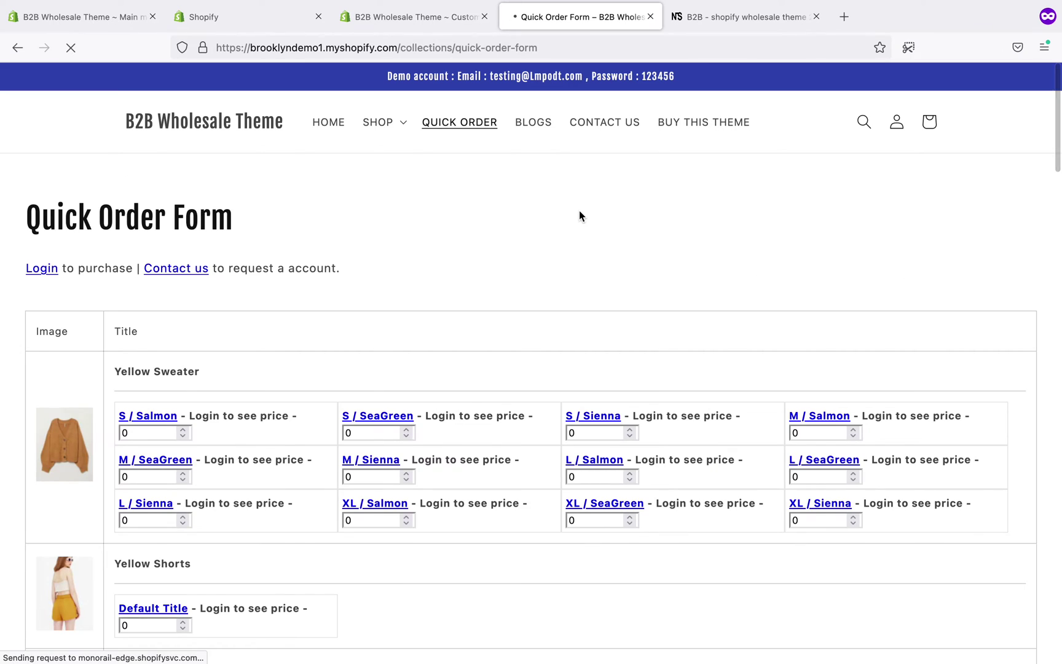
- Scroll the Quick Order Form's hidden-price variants, then return to the theme customizer's Wholesale settings
{"action": "scroll", "coordinate": [579, 215], "scroll_direction": "down", "scroll_amount": 5}
{"action": "scroll", "coordinate": [579, 213], "scroll_direction": "down", "scroll_amount": 4}
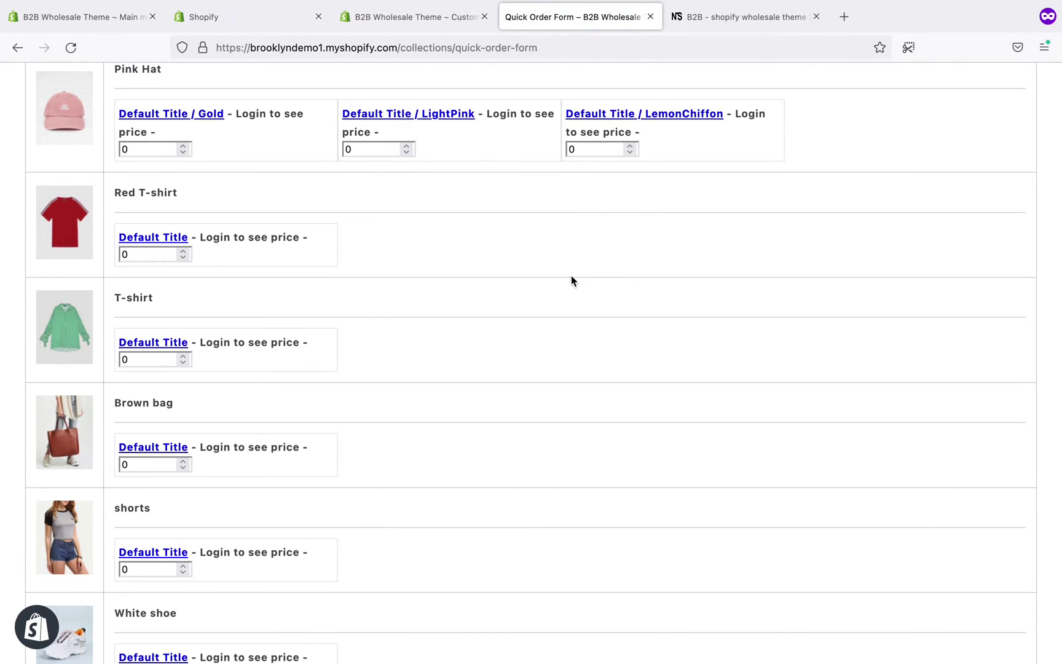
{"action": "scroll", "coordinate": [571, 281], "scroll_direction": "up", "scroll_amount": 4}
{"action": "scroll", "coordinate": [571, 281], "scroll_direction": "up", "scroll_amount": 6}
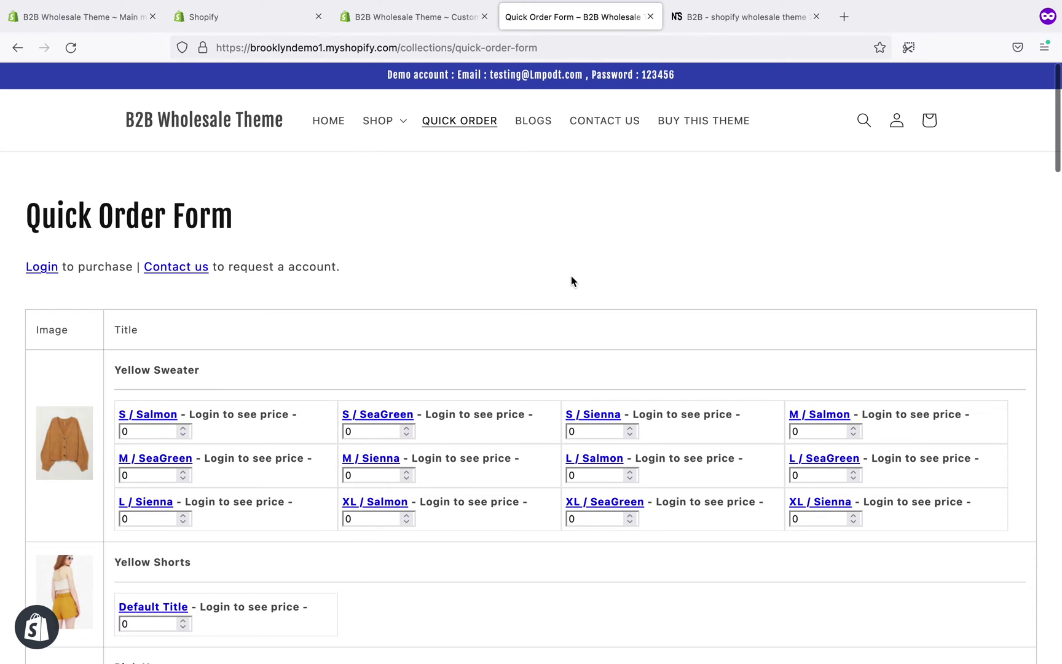
{"action": "scroll", "coordinate": [438, 194], "scroll_direction": "down", "scroll_amount": 10}
{"action": "scroll", "coordinate": [439, 195], "scroll_direction": "up", "scroll_amount": 5}
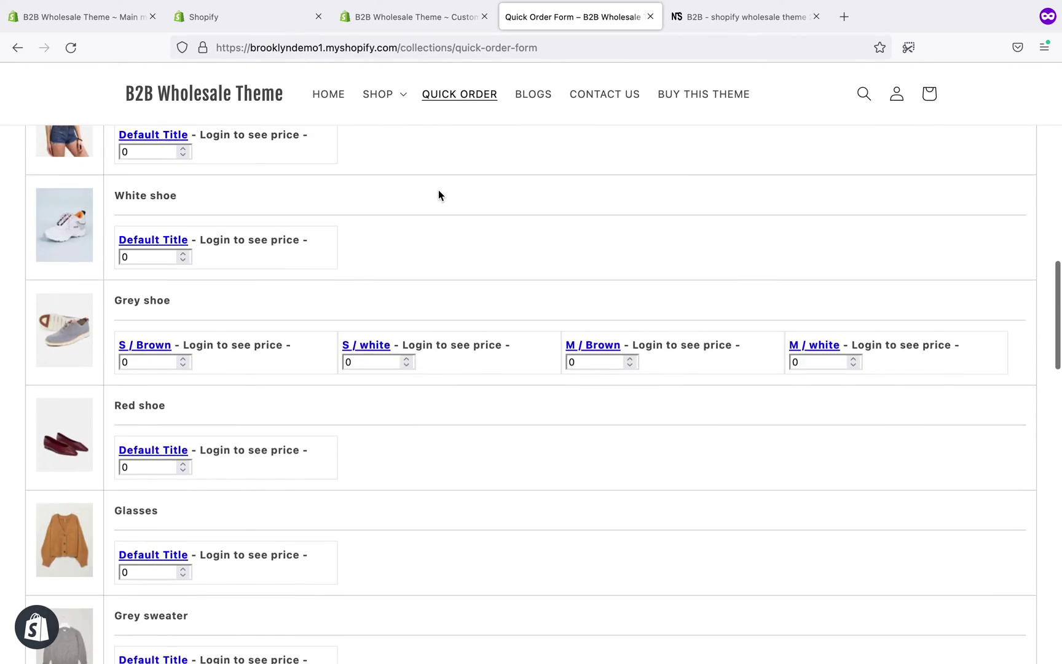
{"action": "scroll", "coordinate": [374, 364], "scroll_direction": "up", "scroll_amount": 10}
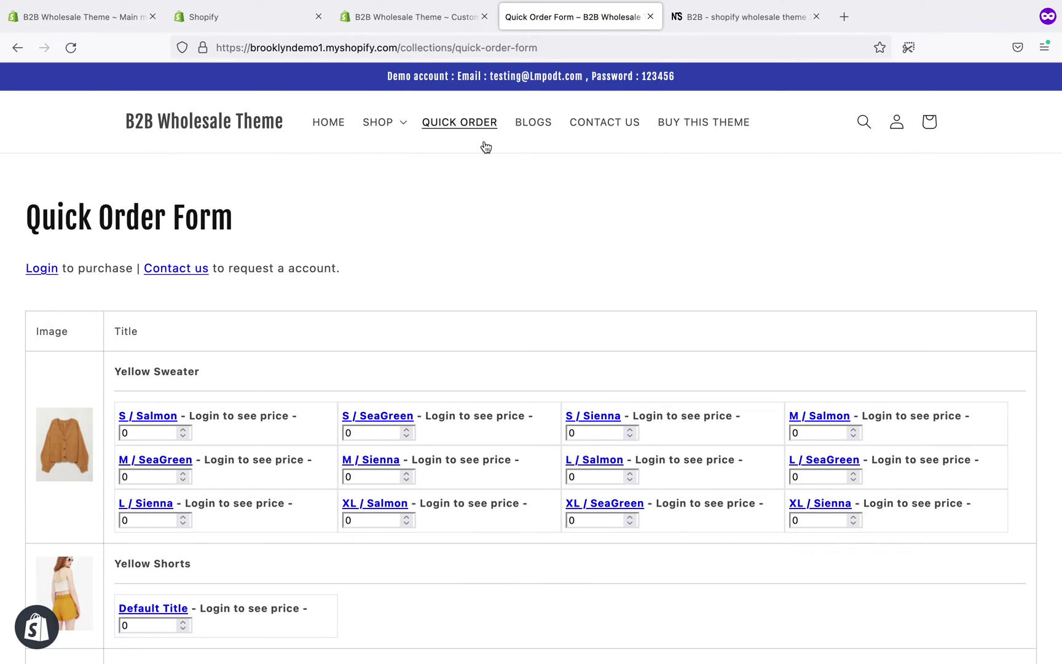
{"action": "mouse_move", "coordinate": [388, 6]}
{"action": "left_click", "coordinate": [415, 61]}
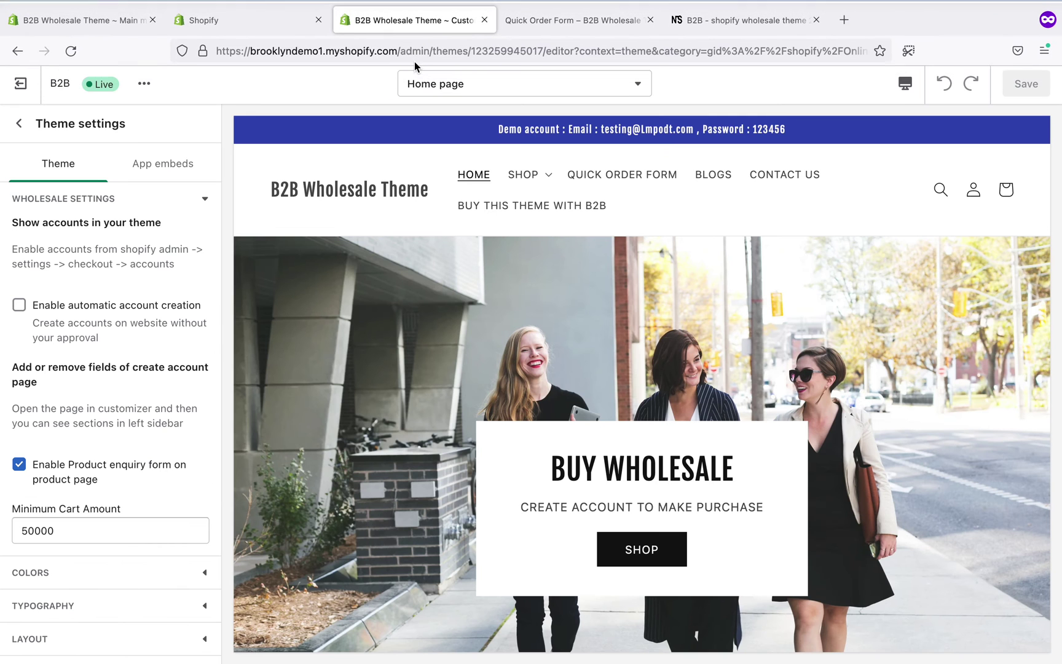
- In the admin, review the Online Store Themes page with the live B2B theme scoring 81
{"action": "left_click", "coordinate": [251, 23]}
{"action": "left_click", "coordinate": [106, 13]}
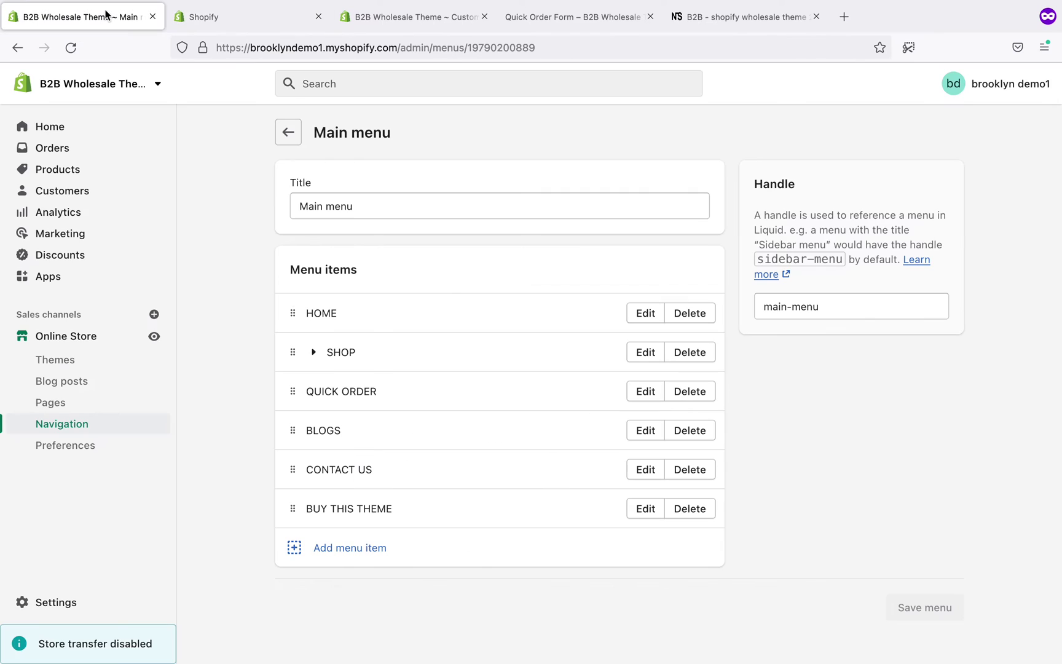
{"action": "left_click", "coordinate": [98, 361]}
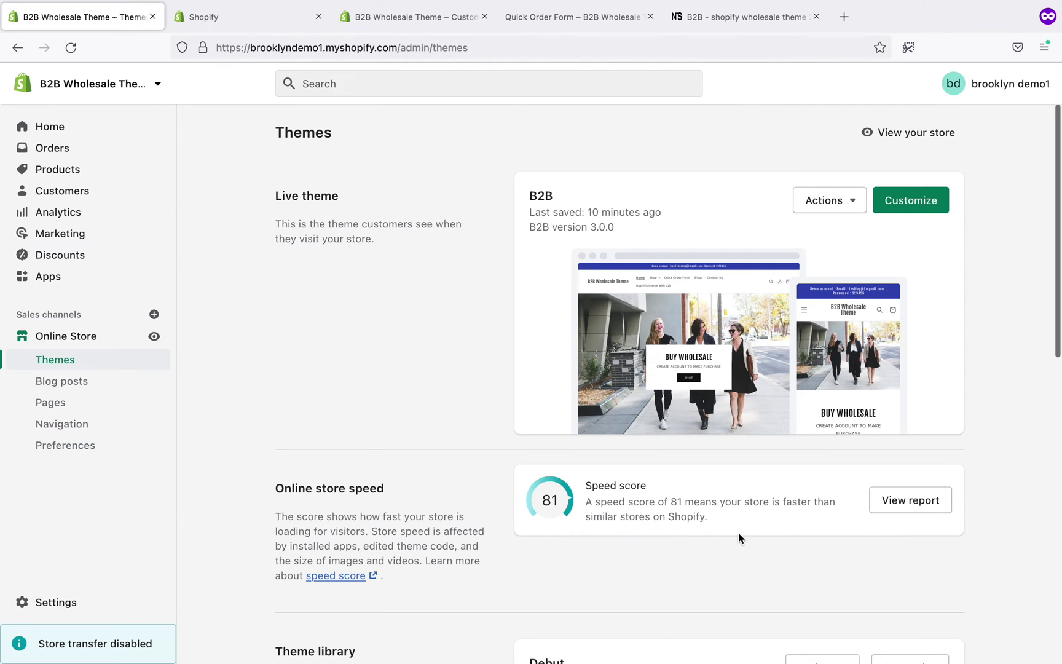
{"action": "scroll", "coordinate": [739, 531], "scroll_direction": "down", "scroll_amount": 8}
{"action": "scroll", "coordinate": [738, 534], "scroll_direction": "up", "scroll_amount": 8}
{"action": "scroll", "coordinate": [407, 535], "scroll_direction": "down", "scroll_amount": 2}
{"action": "scroll", "coordinate": [374, 618], "scroll_direction": "down", "scroll_amount": 1}
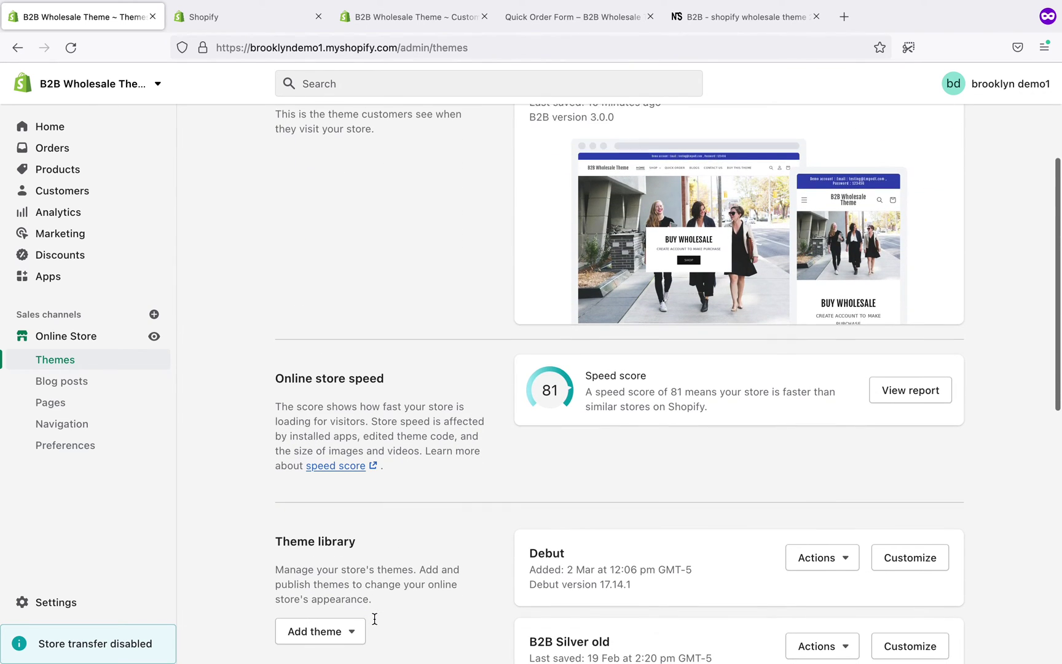
- Look at the Add theme options, dismiss them, then go to the admin Settings
{"action": "left_click", "coordinate": [345, 625]}
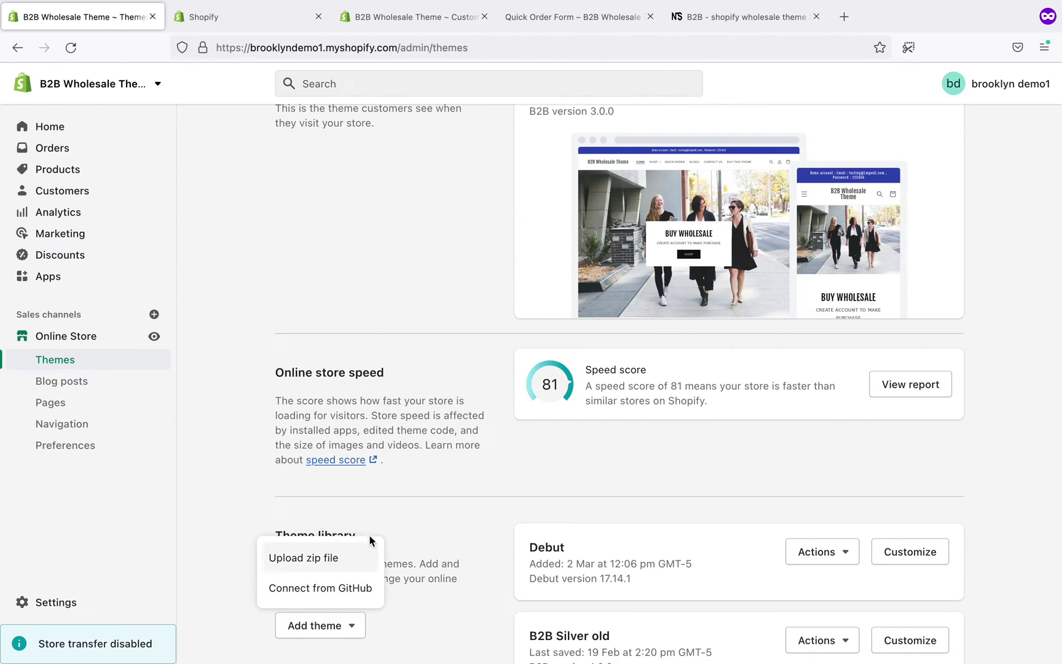
{"action": "left_click", "coordinate": [510, 493]}
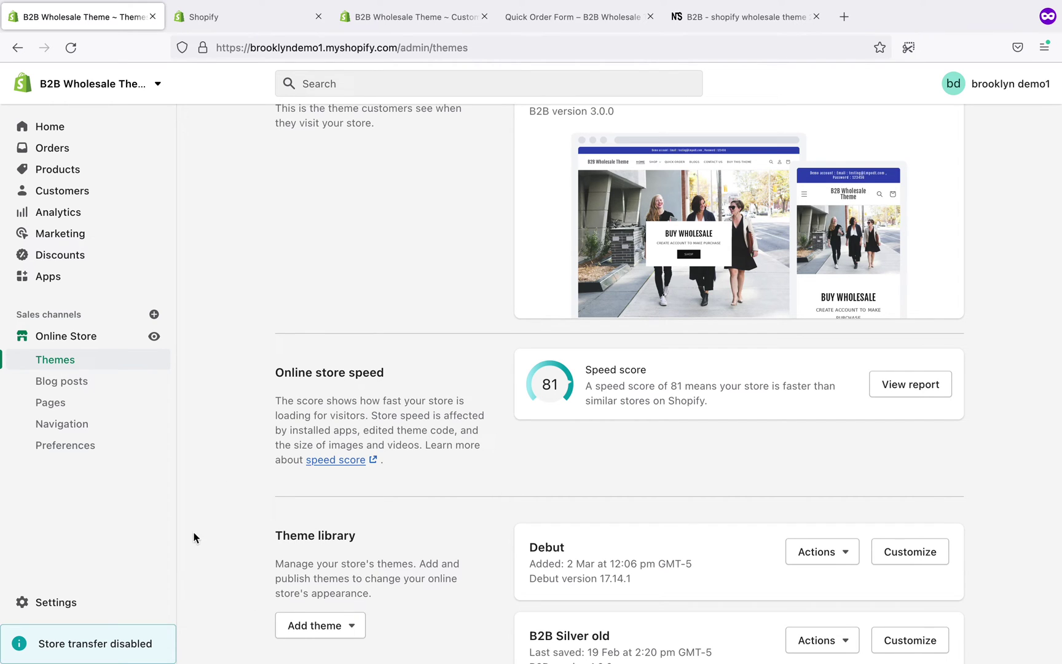
{"action": "scroll", "coordinate": [533, 175], "scroll_direction": "up", "scroll_amount": 1}
{"action": "scroll", "coordinate": [533, 176], "scroll_direction": "down", "scroll_amount": 1}
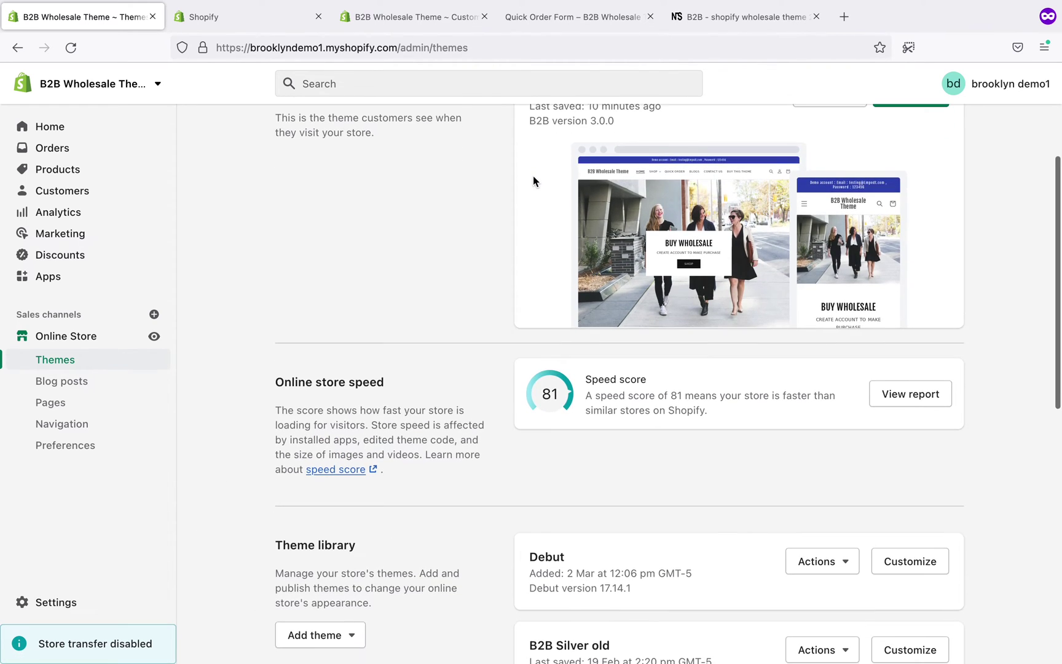
{"action": "left_click", "coordinate": [43, 602]}
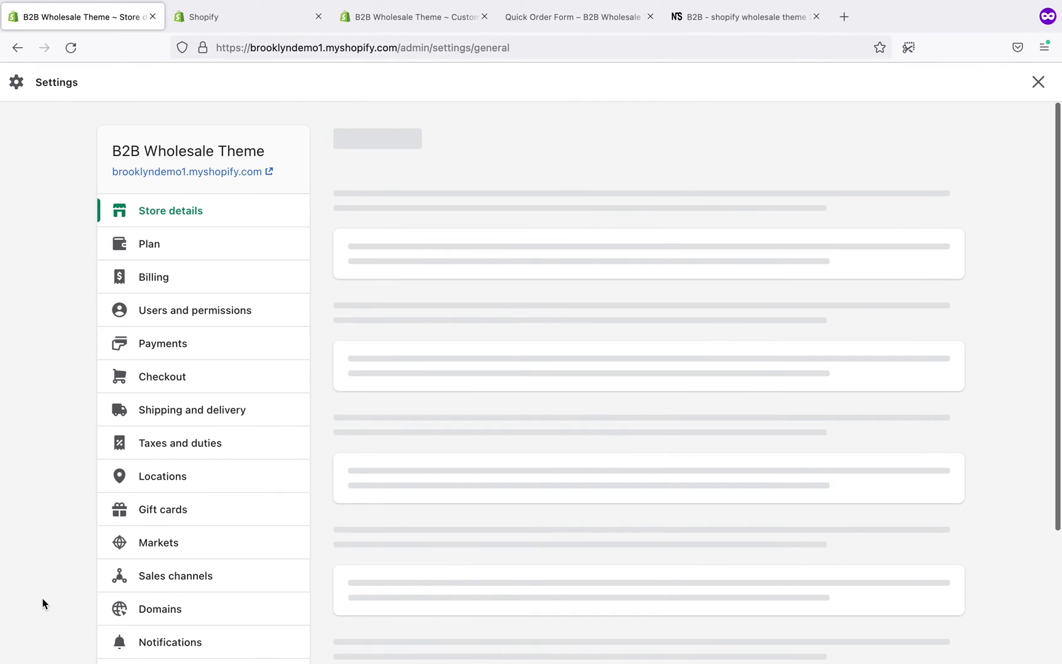
- Review the Customer accounts options under Checkout, then leave Settings for the storefront's Quick Order Form
{"action": "left_click", "coordinate": [198, 377]}
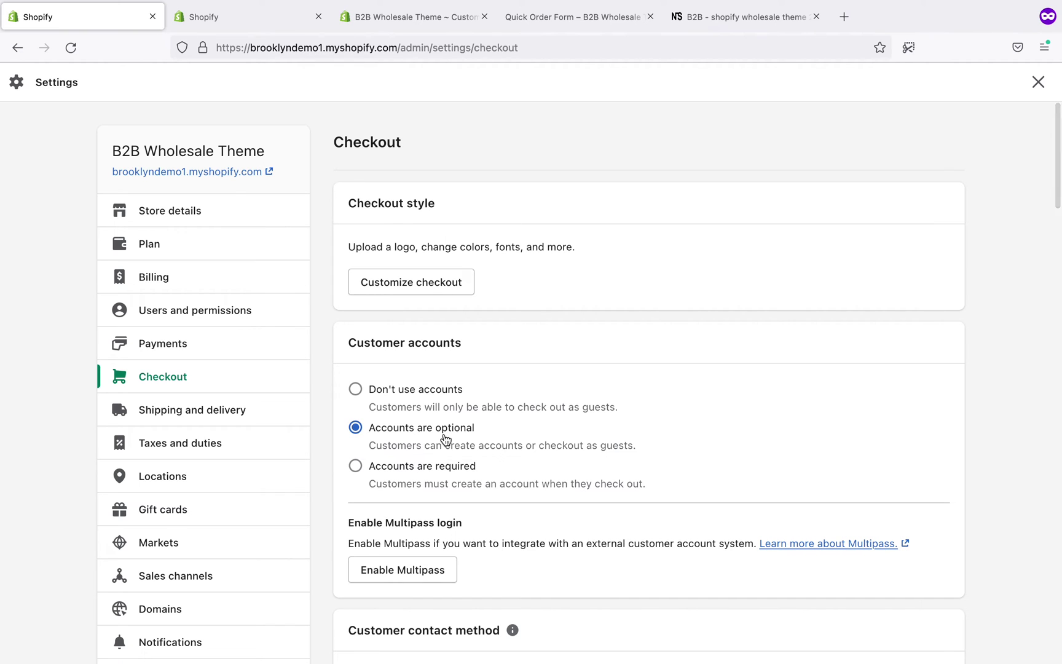
{"action": "left_click", "coordinate": [1038, 83]}
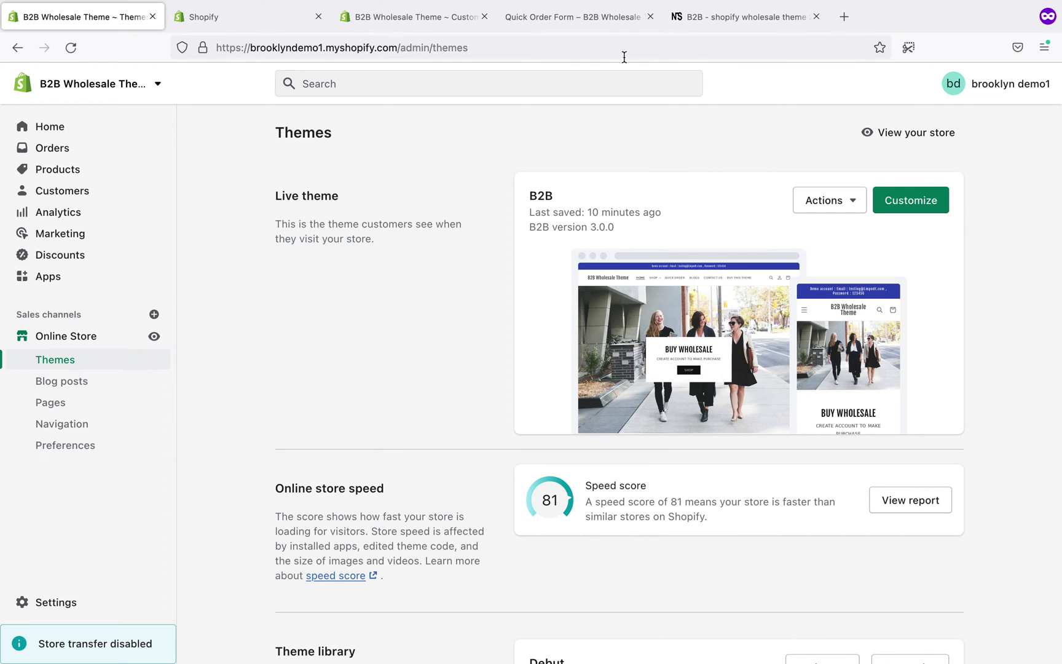
{"action": "left_click", "coordinate": [627, 20]}
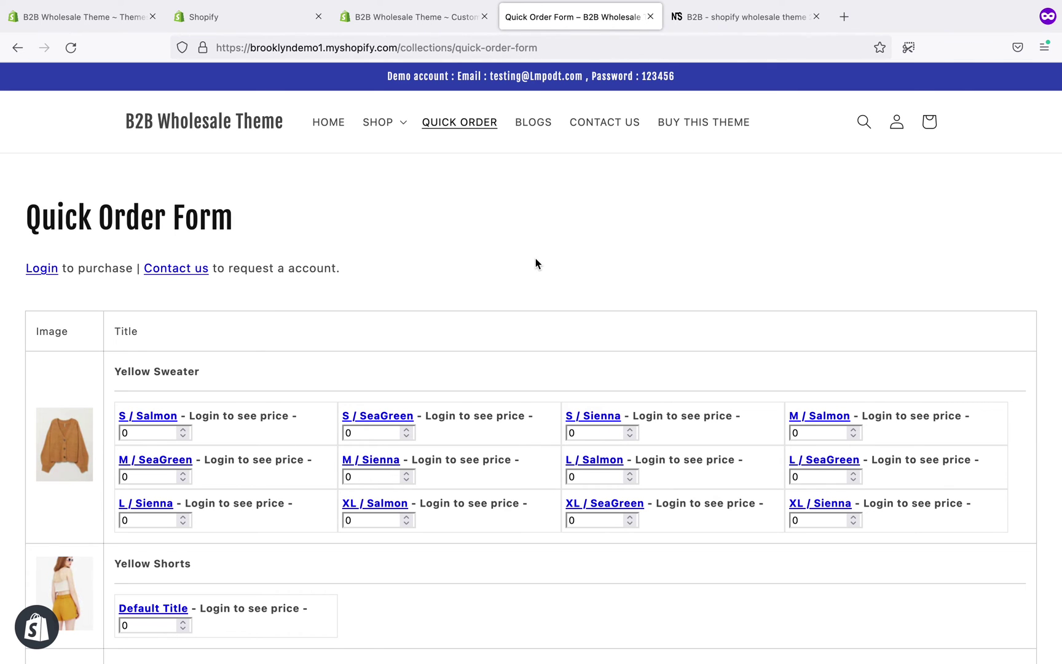
- Scroll through the Quick Order Form's login-to-see-price variants, then go to the store homepage
{"action": "scroll", "coordinate": [535, 263], "scroll_direction": "down", "scroll_amount": 8}
{"action": "scroll", "coordinate": [536, 263], "scroll_direction": "up", "scroll_amount": 8}
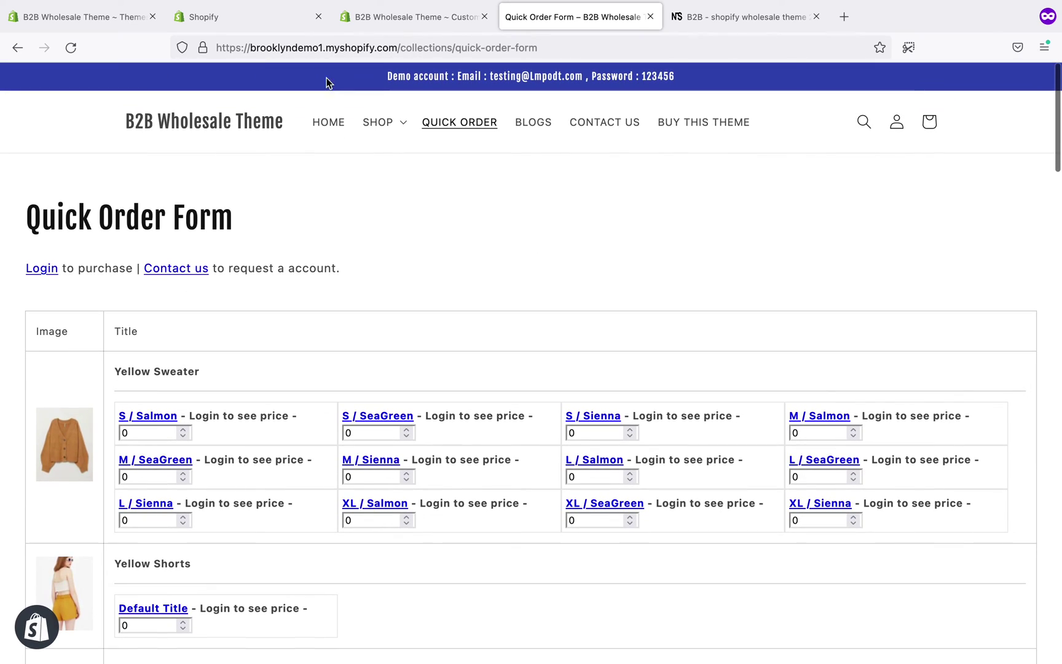
{"action": "left_click", "coordinate": [284, 123]}
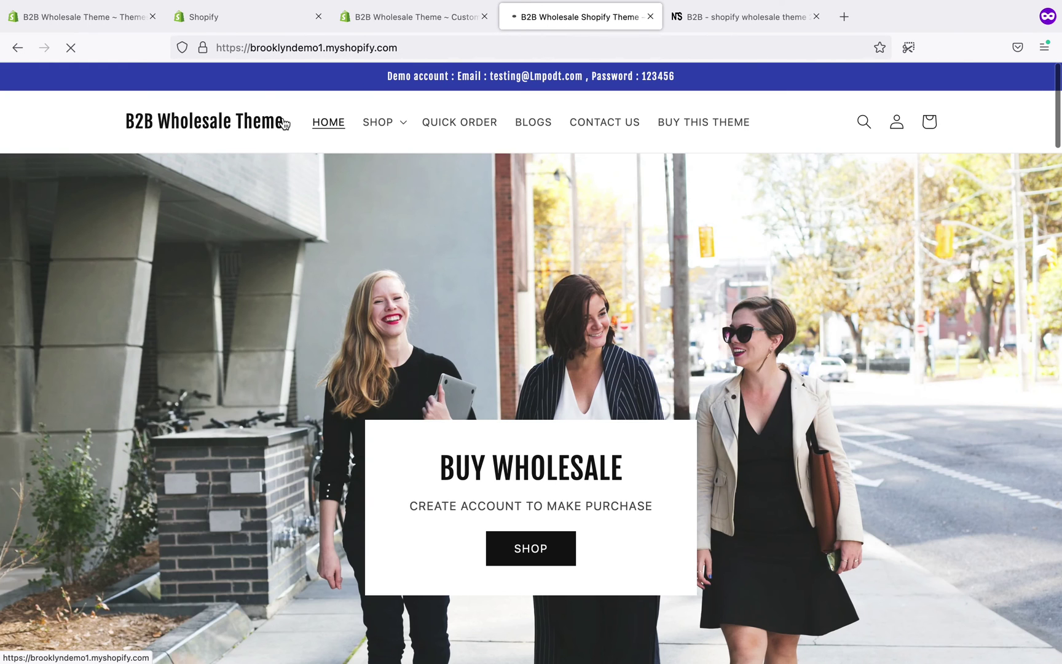
- Hide the theme preview bar and open the B2B Shopify wholesale theme 2.0 product page
{"action": "scroll", "coordinate": [1034, 541], "scroll_direction": "down", "scroll_amount": 4}
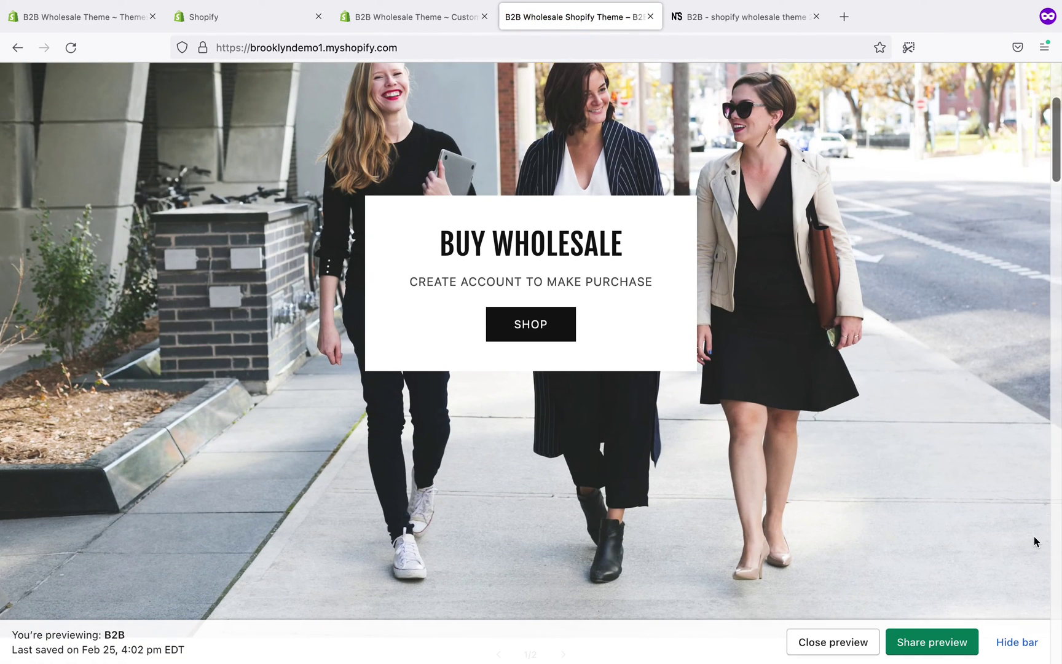
{"action": "left_click", "coordinate": [1021, 643]}
{"action": "scroll", "coordinate": [844, 426], "scroll_direction": "up", "scroll_amount": 4}
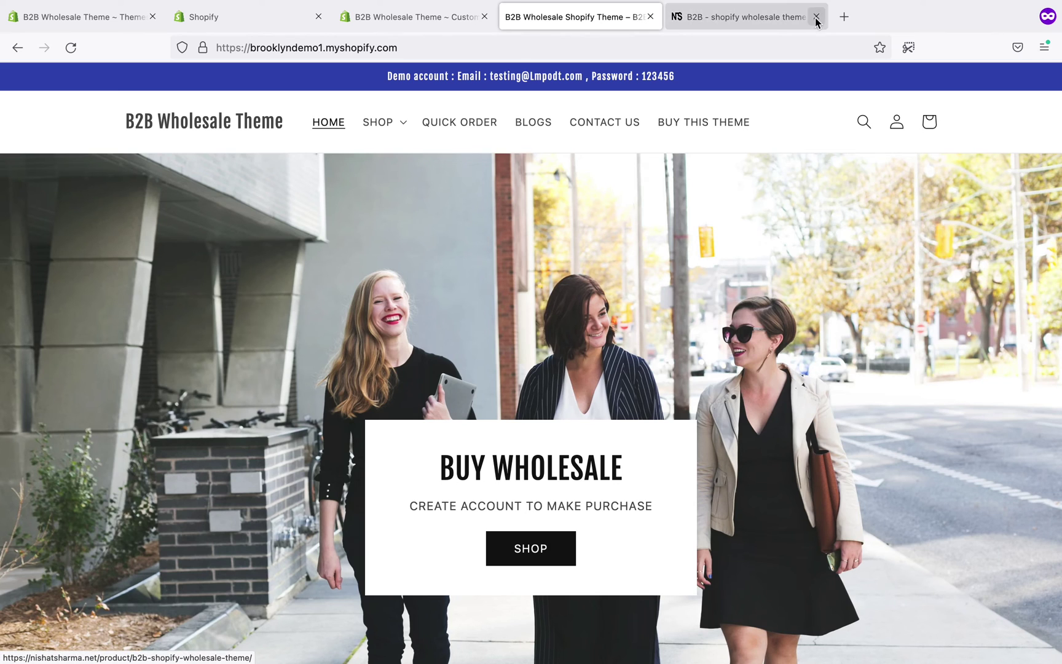
{"action": "left_click", "coordinate": [784, 17]}
{"action": "scroll", "coordinate": [704, 277], "scroll_direction": "down", "scroll_amount": 1}
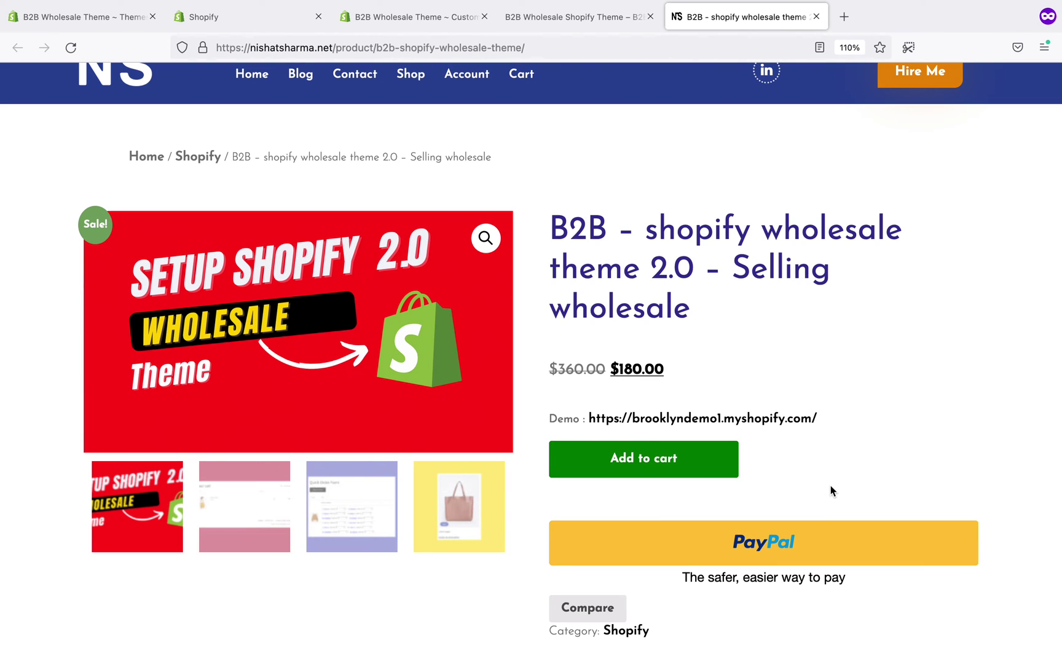
{"action": "scroll", "coordinate": [897, 465], "scroll_direction": "down", "scroll_amount": 1}
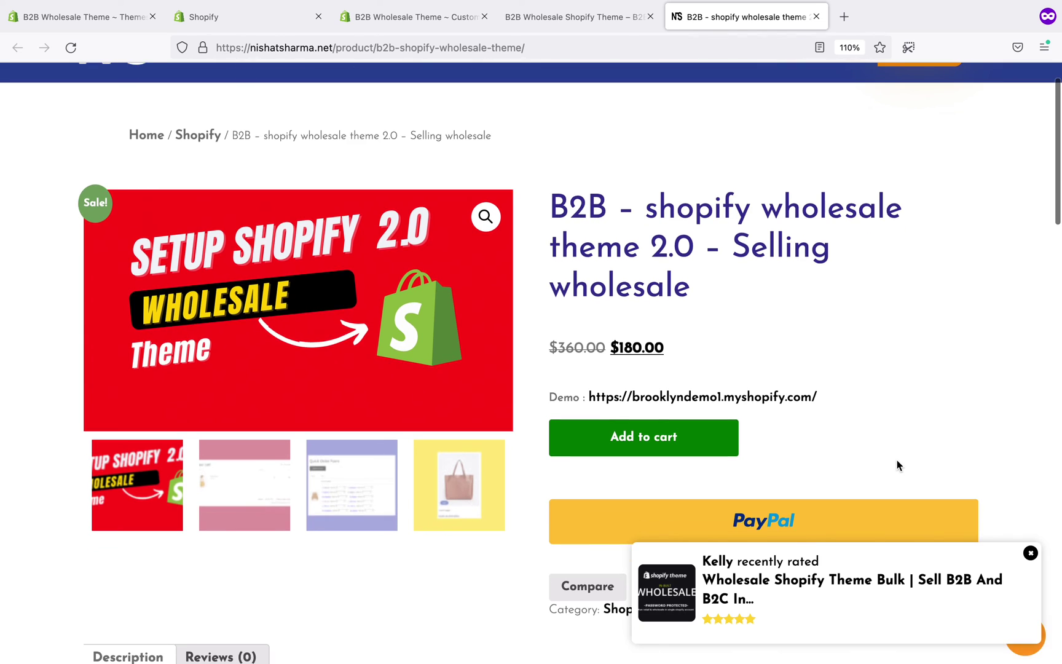
{"action": "scroll", "coordinate": [896, 465], "scroll_direction": "up", "scroll_amount": 2}
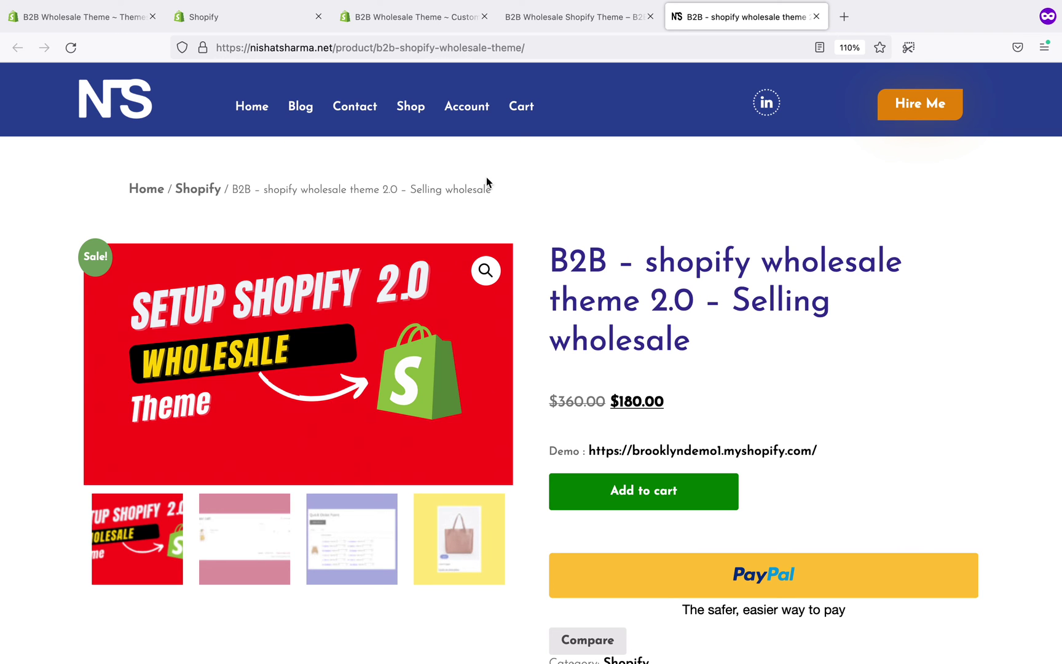
{"action": "left_click", "coordinate": [596, 22]}
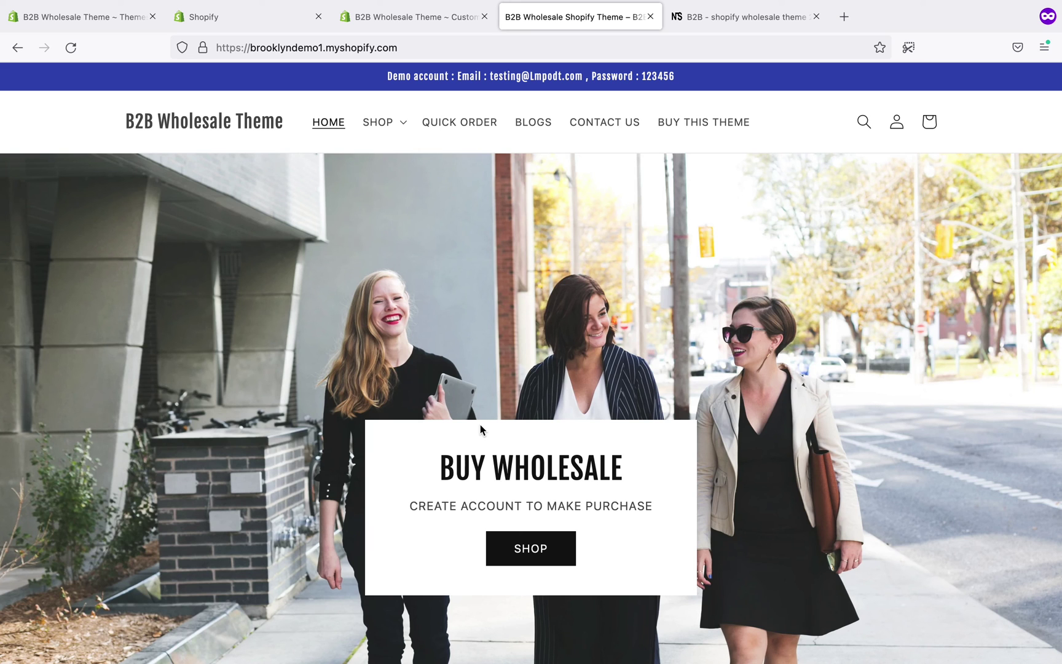
{"action": "scroll", "coordinate": [480, 424], "scroll_direction": "down", "scroll_amount": 10}
{"action": "scroll", "coordinate": [480, 424], "scroll_direction": "up", "scroll_amount": 10}
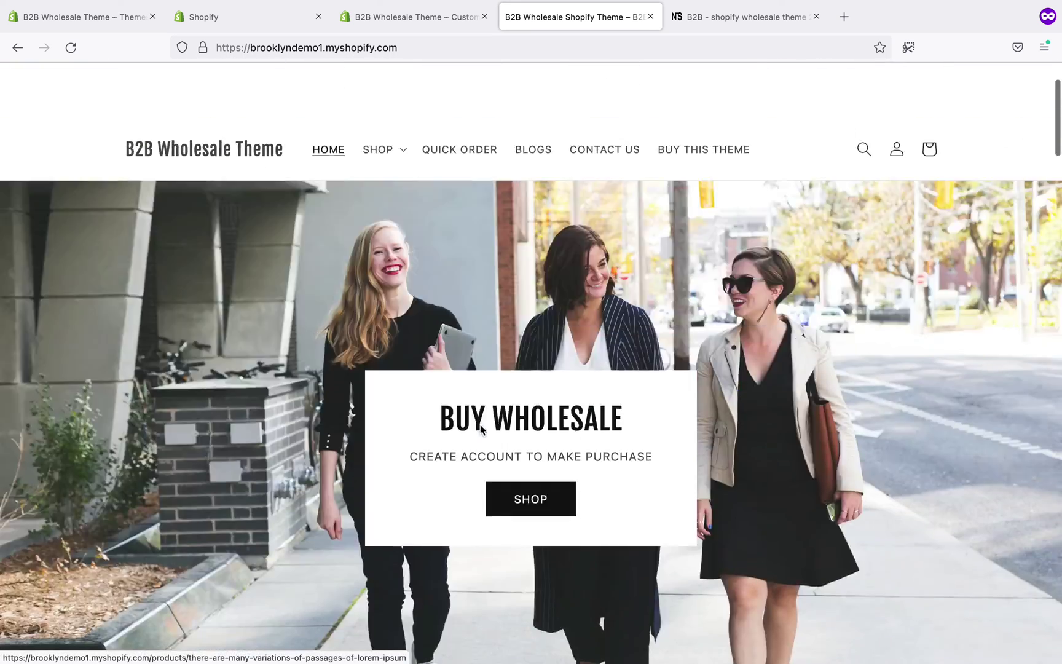